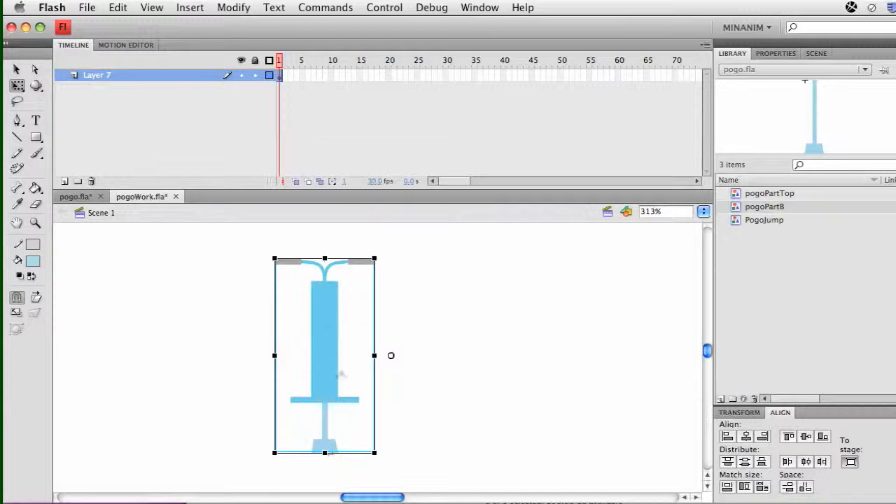
# Open the pogo stick instance to examine its layers, and return to Scene 1.
pyautogui.doubleClick(332, 344)
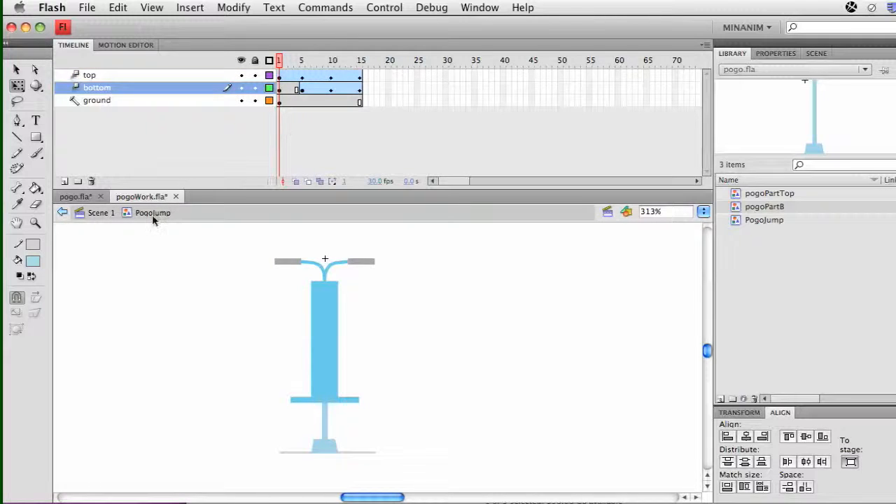
pyautogui.click(101, 213)
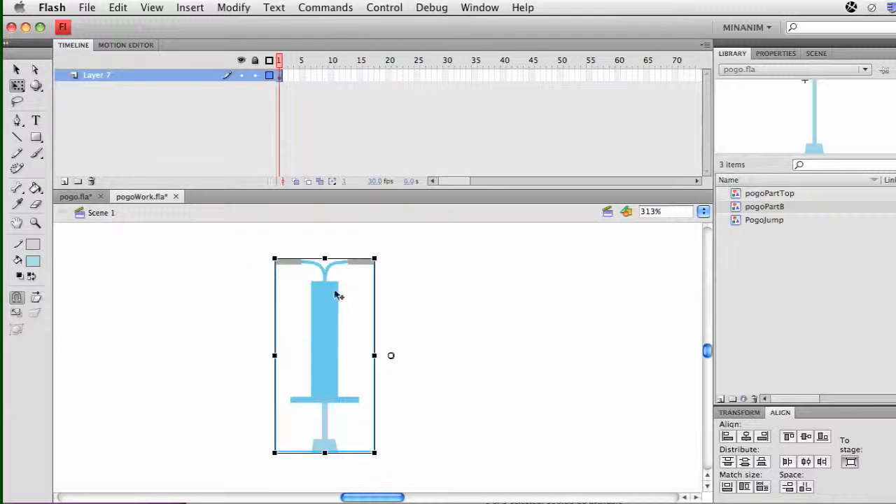
# Try rotating the pogo stick instance about its off-centre transformation point, and undo the rotation.
pyautogui.click(473, 340)
pyautogui.click(342, 347)
pyautogui.moveTo(380, 251); pyautogui.dragTo(444, 290)
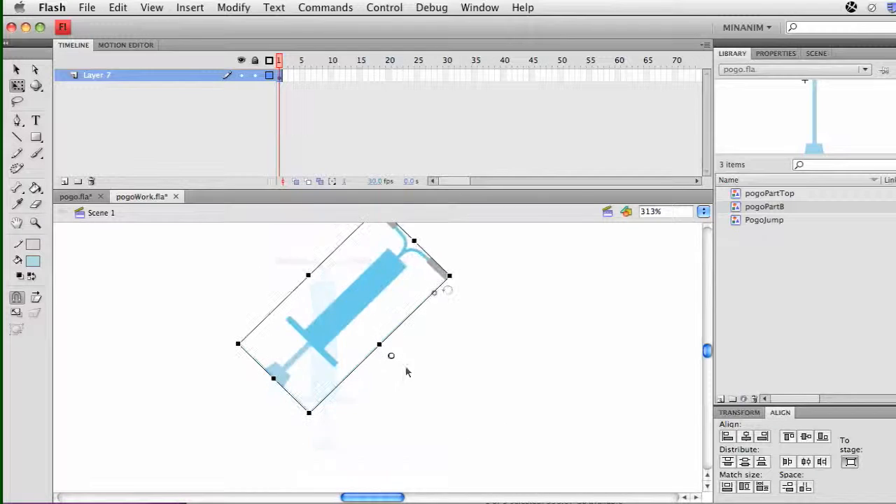
pyautogui.press('super+z')
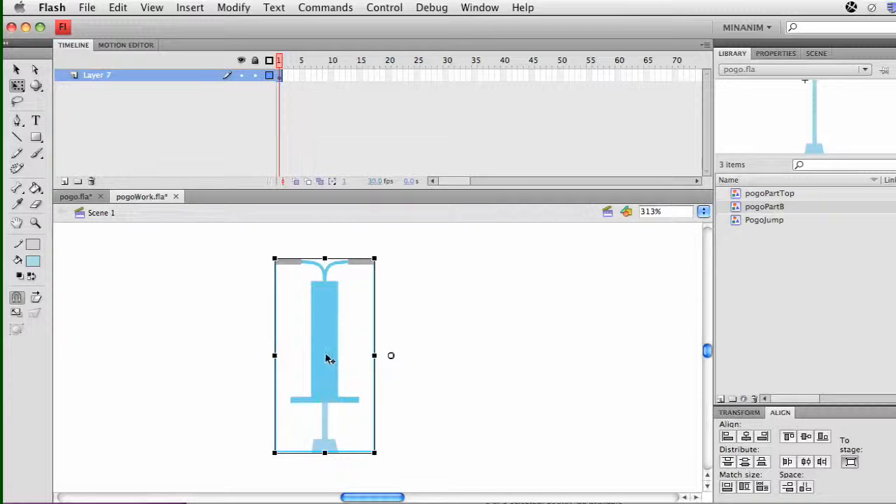
# Move the pogo stick's transformation point to the centre of its body, then test a rotation about it and undo that rotation.
pyautogui.moveTo(17, 85); pyautogui.dragTo(72, 95)
pyautogui.moveTo(327, 355); pyautogui.dragTo(325, 356)
pyautogui.moveTo(384, 251); pyautogui.dragTo(429, 372)
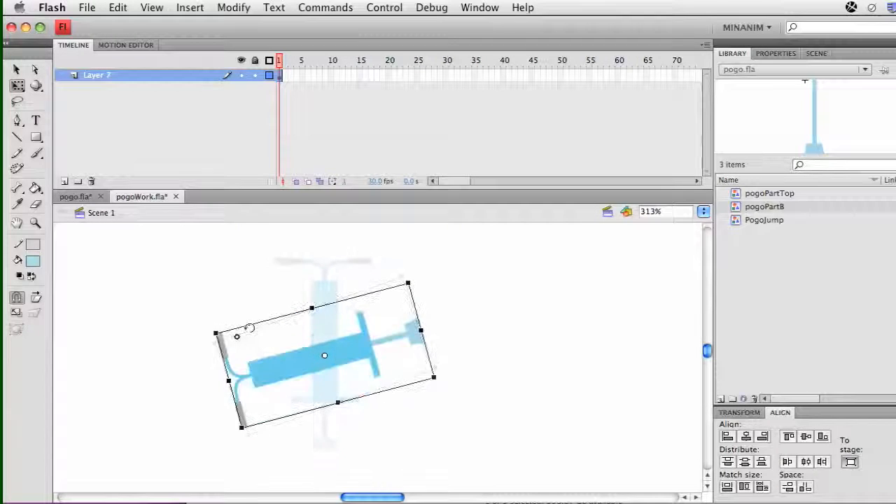
pyautogui.hotkey('ctrl', 'z')
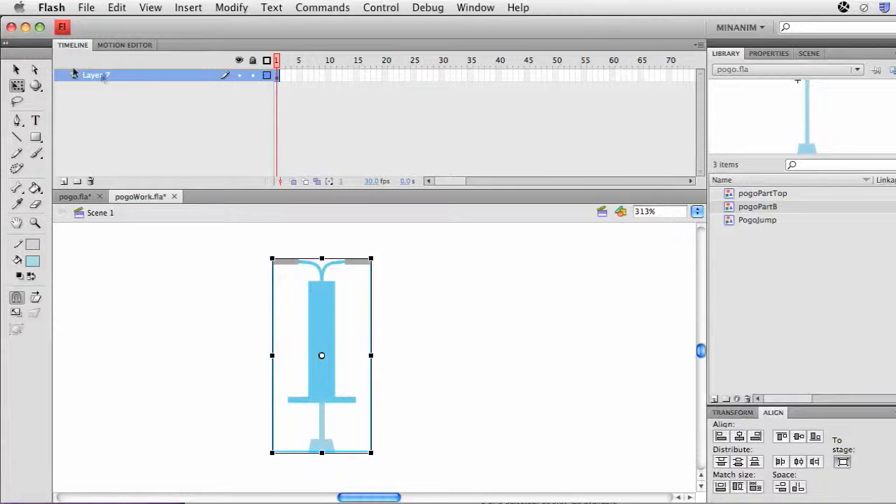
# Rename the Layer 7 layer as Pogo.
pyautogui.doubleClick(101, 77)
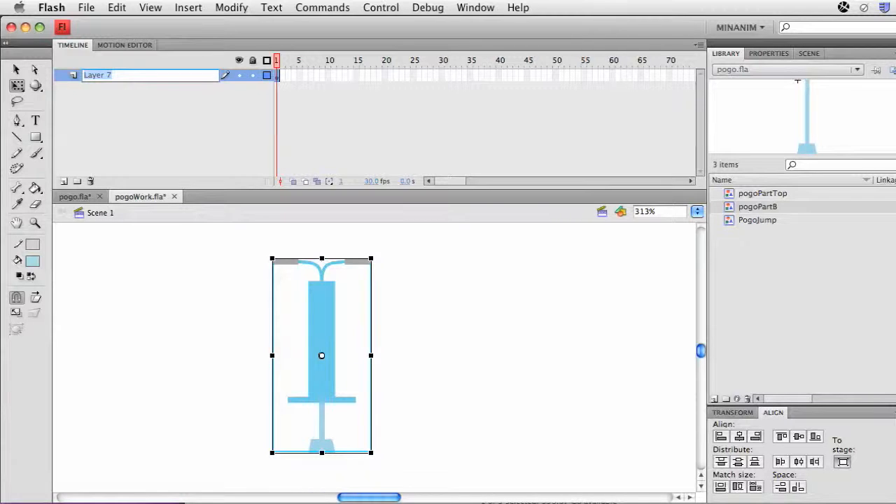
pyautogui.write('Pogo')
pyautogui.press('Return')
# Test the movie to check the pogo stick's playback, and close the preview.
pyautogui.click(322, 310)
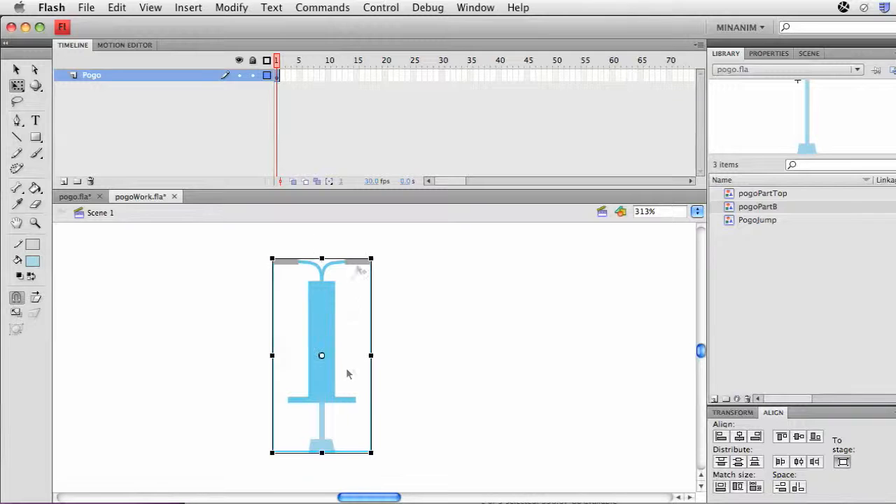
pyautogui.hotkey('ctrl', 'Return')
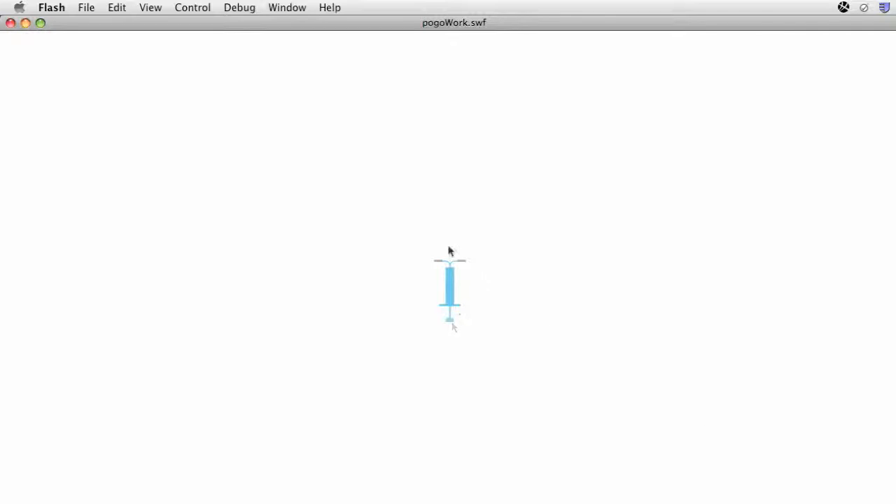
pyautogui.click(10, 23)
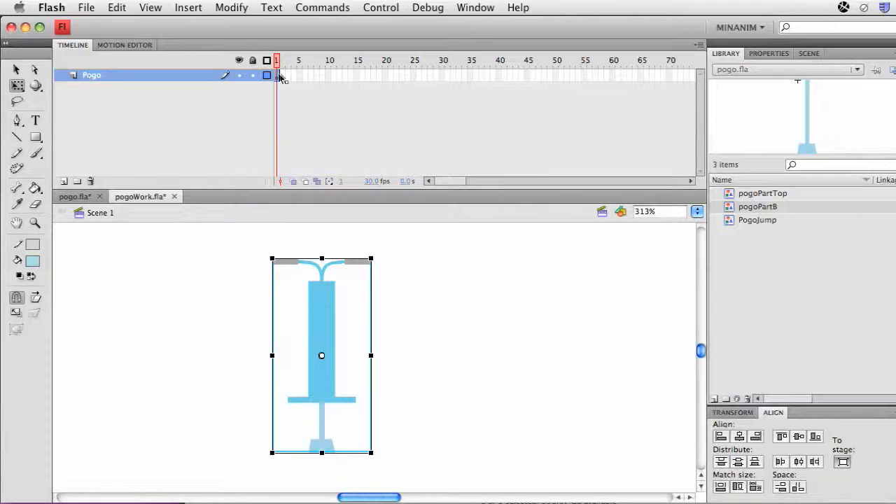
# Extend the Pogo layer's frames to frame 40, and move the playhead back to frame 1.
pyautogui.click(498, 76)
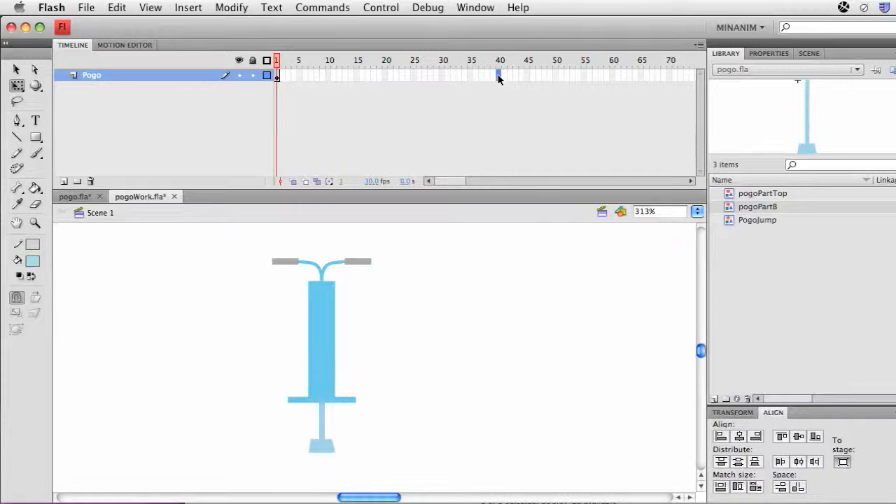
pyautogui.press('F6')
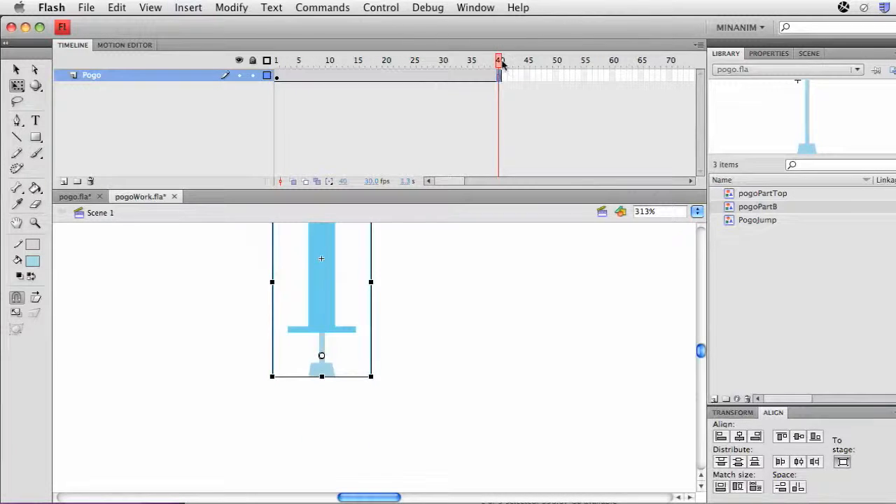
pyautogui.moveTo(503, 60); pyautogui.dragTo(239, 42)
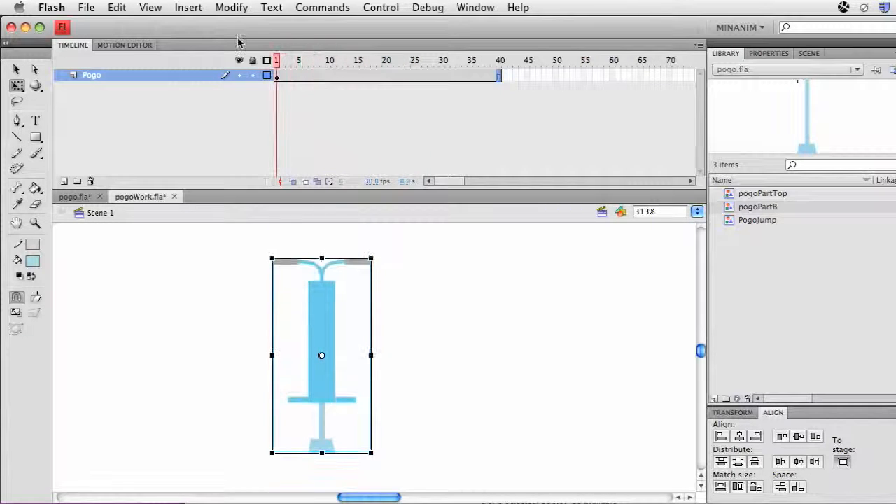
# Test the movie with the extended timeline, close the preview, and compare the pogo stick at frames 40 and 1.
pyautogui.press('super+Return')
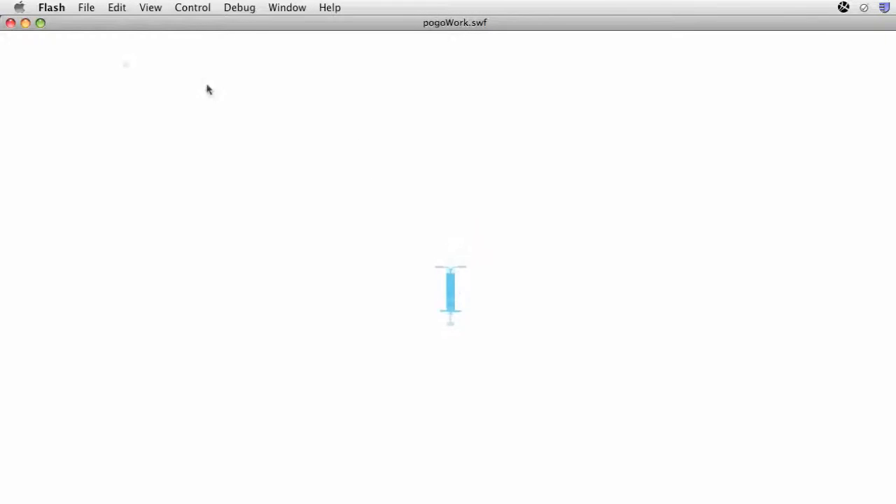
pyautogui.click(10, 23)
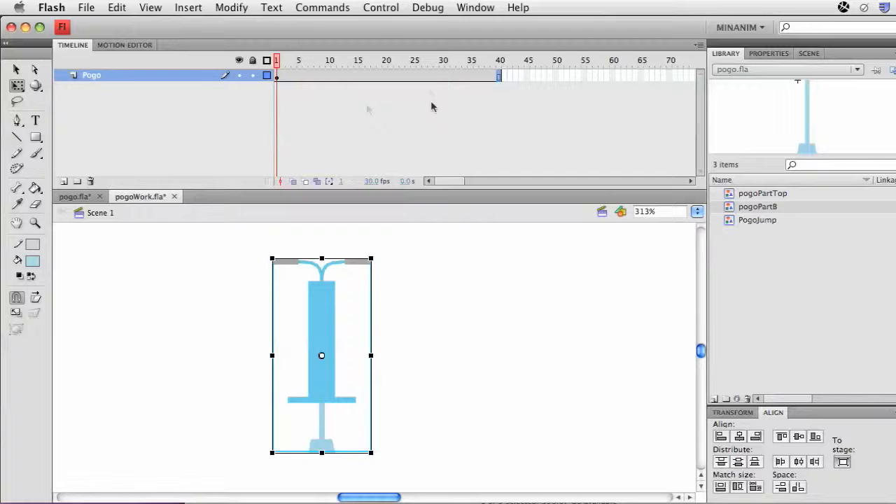
pyautogui.click(502, 64)
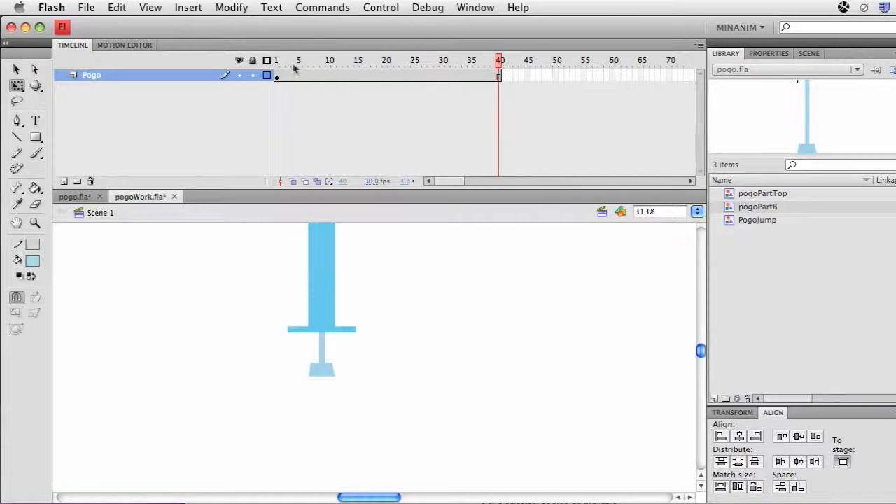
pyautogui.moveTo(278, 62); pyautogui.dragTo(242, 52)
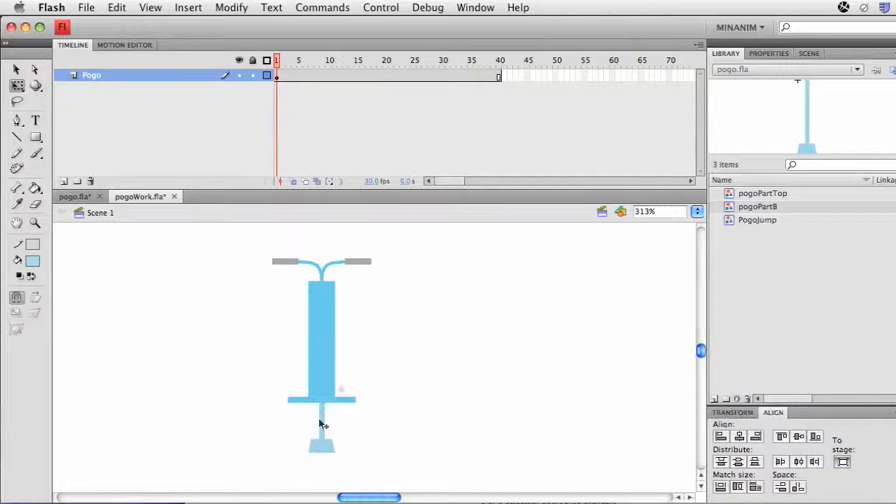
# Look inside the pogo stick symbol, return to Scene 1, and preview the movie once more before closing it.
pyautogui.click(324, 386)
pyautogui.doubleClick(325, 386)
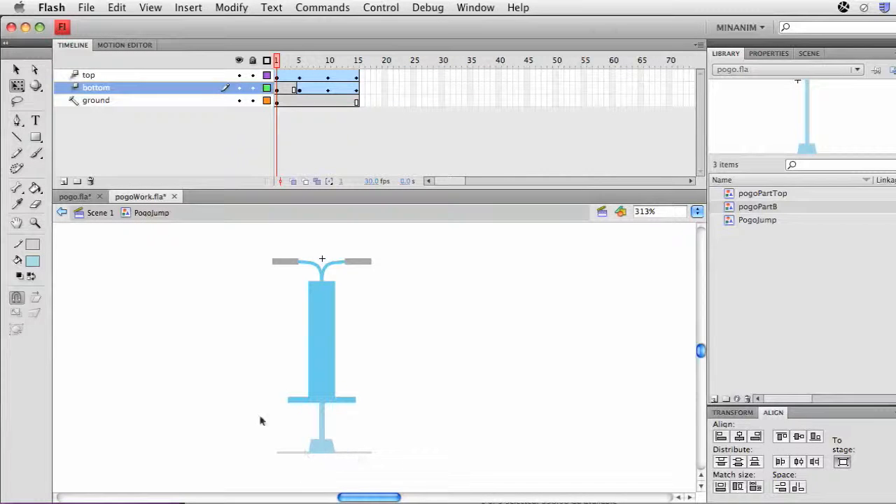
pyautogui.click(100, 213)
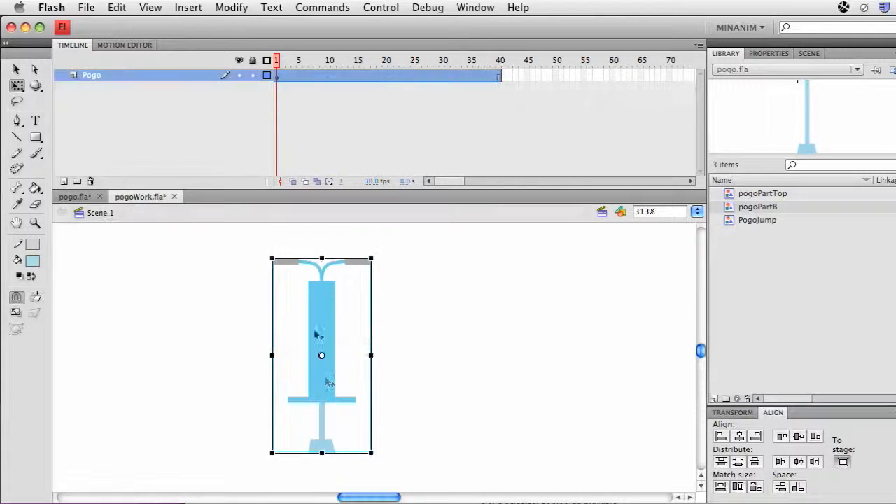
pyautogui.press('super+Return')
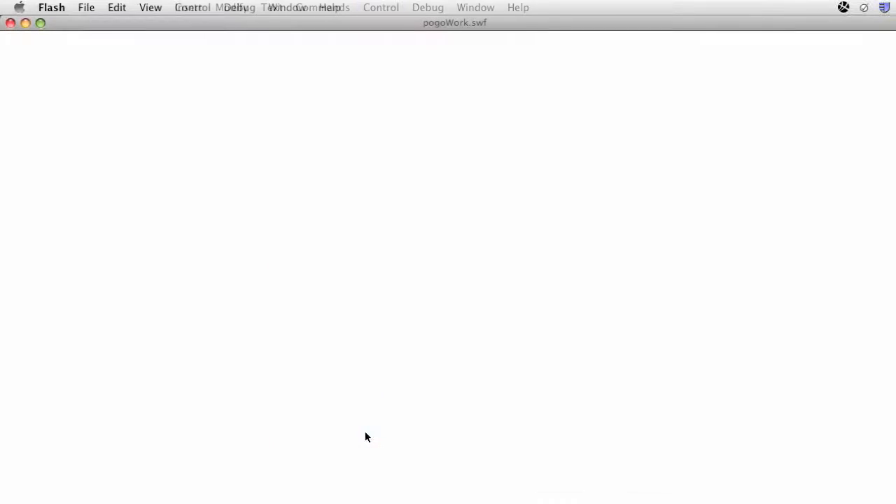
pyautogui.click(10, 22)
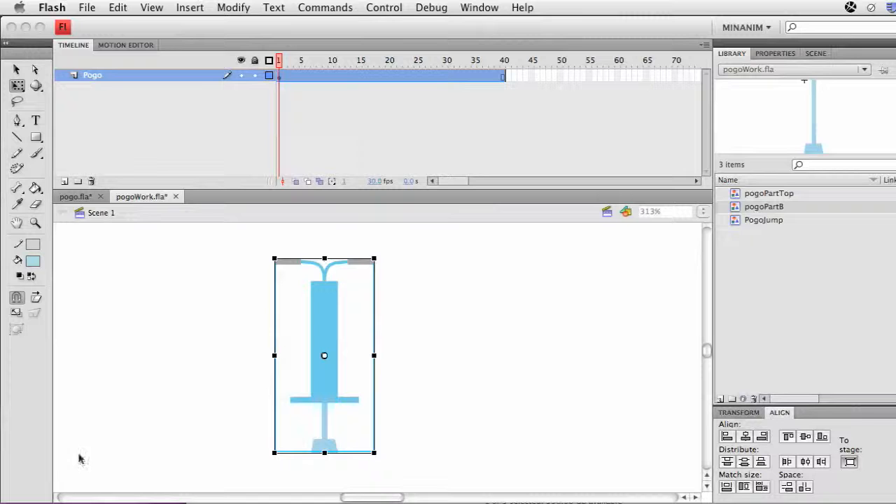
# In pogo.fla, examine the whole stage and compare the Layer 5 pogo instance's scale at frames 1 and 45.
pyautogui.click(71, 198)
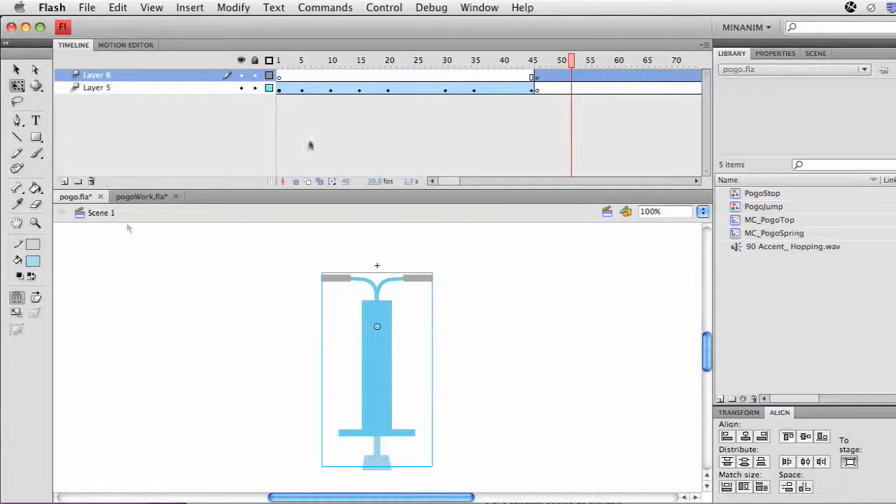
pyautogui.click(279, 60)
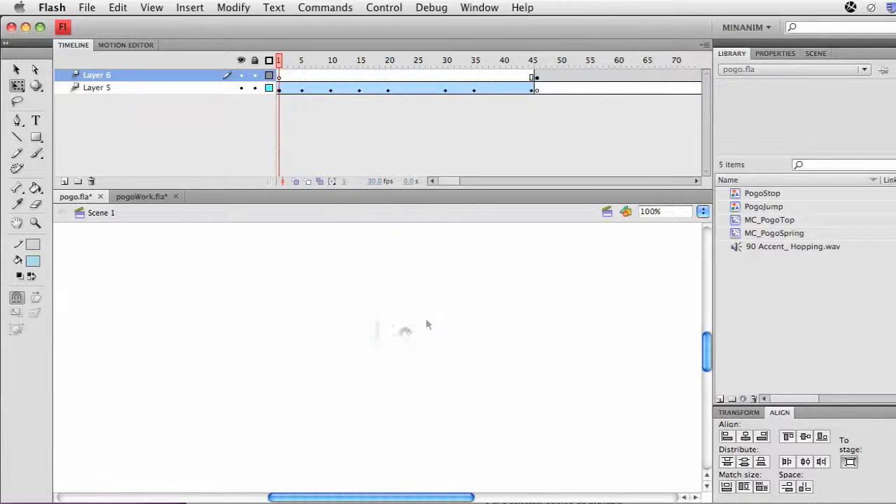
pyautogui.click(390, 330)
pyautogui.moveTo(396, 326)
pyautogui.mouseDown()
pyautogui.moveTo(386, 316)
pyautogui.moveTo(389, 328)
pyautogui.mouseUp()
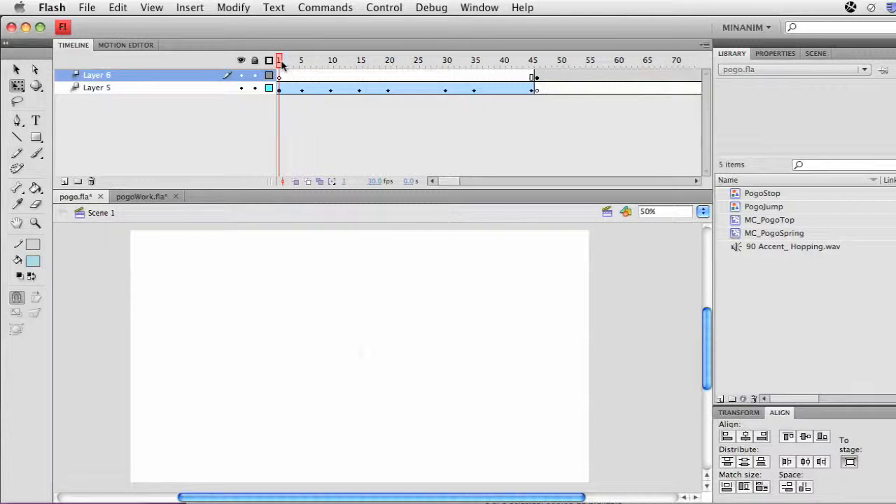
pyautogui.moveTo(282, 62); pyautogui.dragTo(262, 47)
pyautogui.click(360, 355)
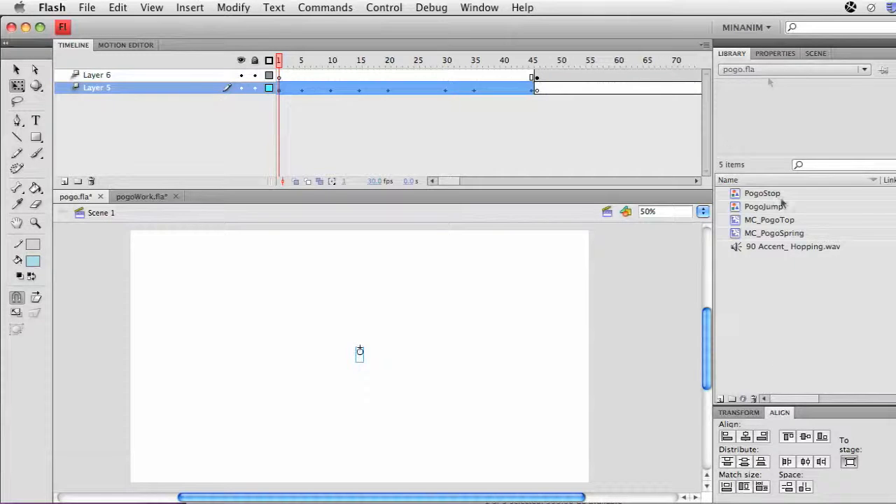
pyautogui.click(738, 412)
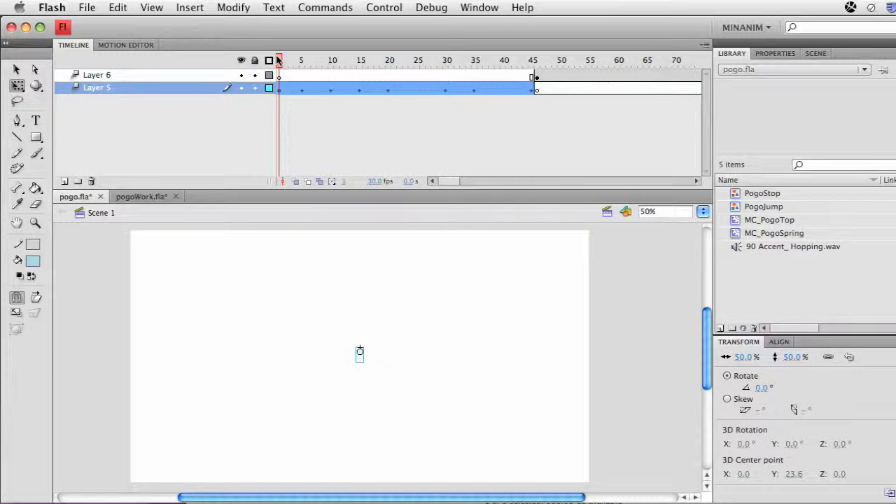
pyautogui.moveTo(278, 61); pyautogui.dragTo(530, 63)
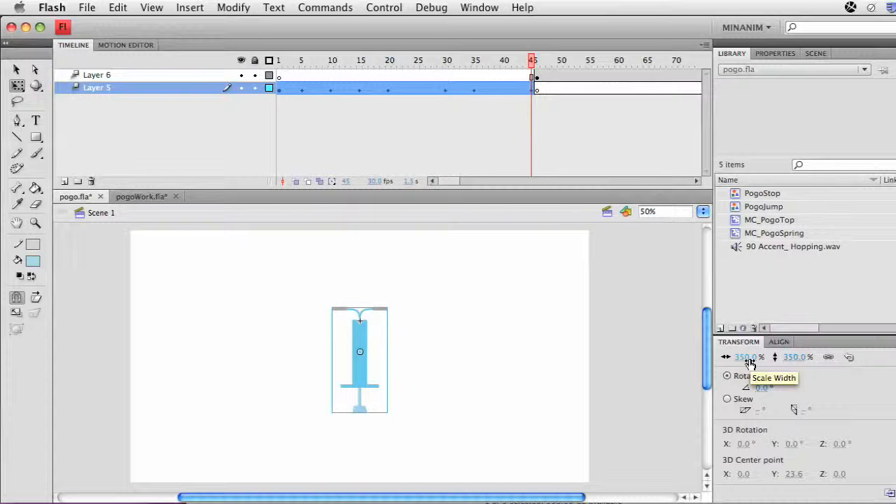
pyautogui.click(144, 197)
pyautogui.click(80, 197)
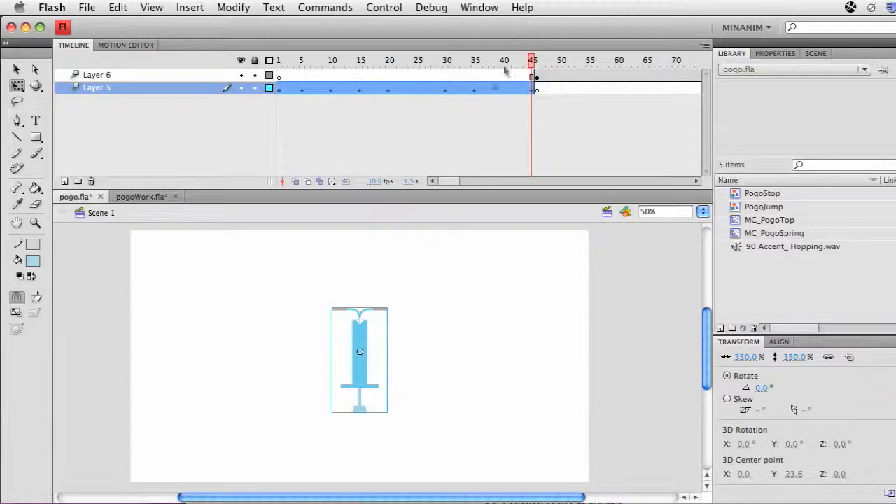
# Switch to pogoWork.fla and extend the Pogo layer's frames to frame 45.
pyautogui.click(161, 196)
pyautogui.click(530, 77)
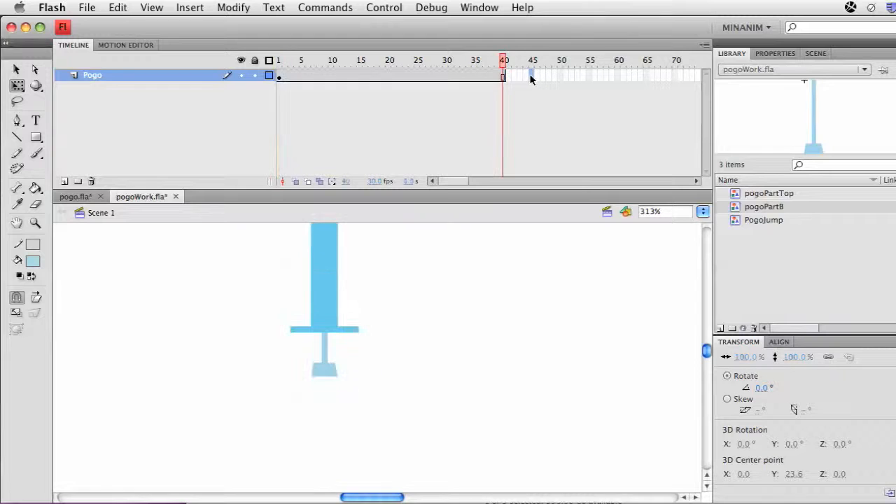
pyautogui.press('F5')
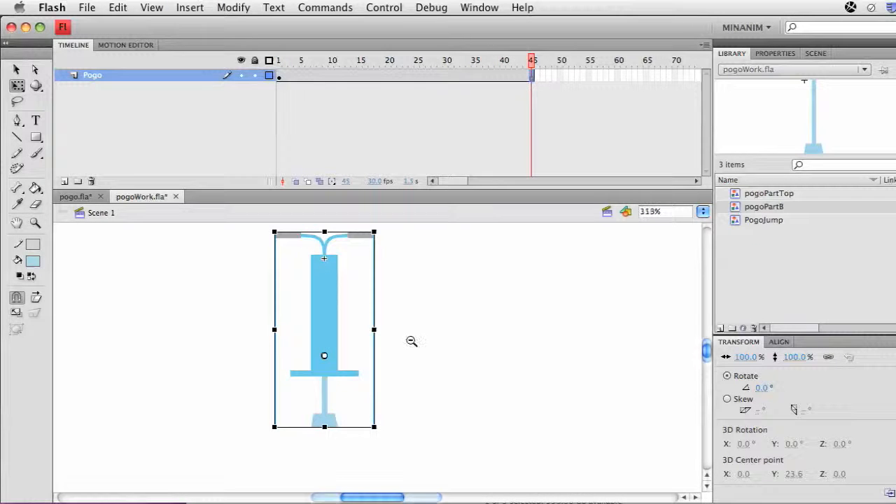
# Scale the pogo stick instance to 50% in both width and height.
pyautogui.keyDown('alt'); pyautogui.keyDown('super'); pyautogui.click(412, 341); pyautogui.keyUp('super'); pyautogui.keyUp('alt')
pyautogui.keyDown('alt'); pyautogui.keyDown('super'); pyautogui.click(411, 341); pyautogui.keyUp('super'); pyautogui.keyUp('alt')
pyautogui.keyDown('alt'); pyautogui.keyDown('super'); pyautogui.click(411, 341); pyautogui.keyUp('super'); pyautogui.keyUp('alt')
pyautogui.keyDown('alt'); pyautogui.keyDown('super'); pyautogui.click(423, 342); pyautogui.keyUp('super'); pyautogui.keyUp('alt')
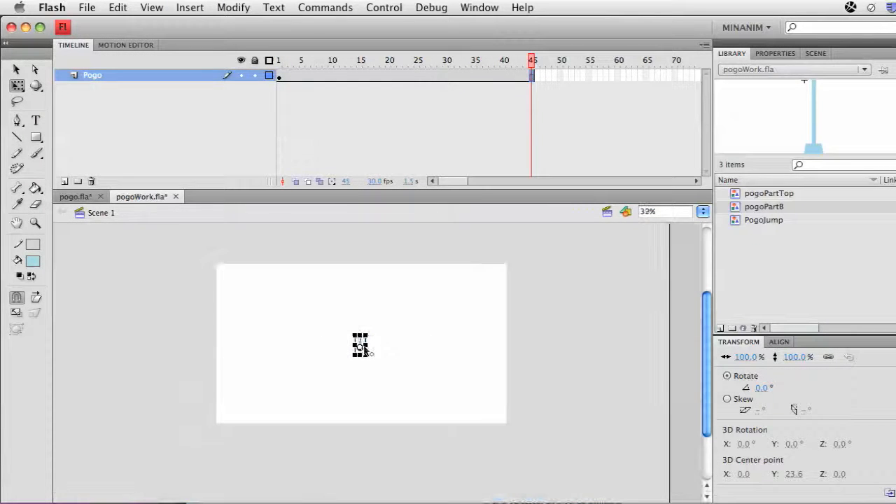
pyautogui.click(412, 340)
pyautogui.click(360, 345)
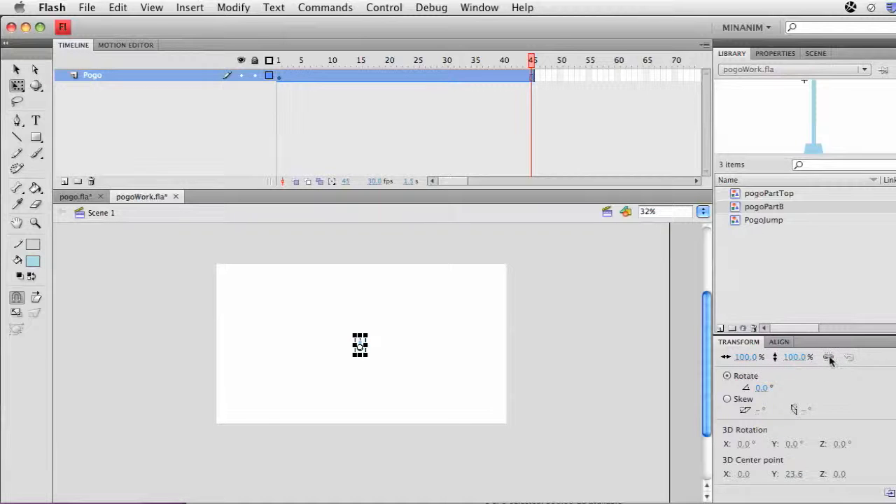
pyautogui.click(746, 357)
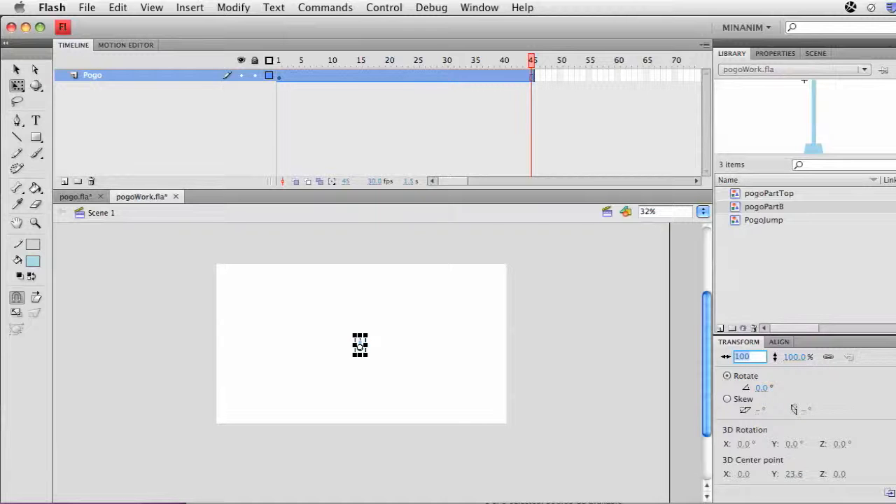
pyautogui.write('50')
pyautogui.press('Return')
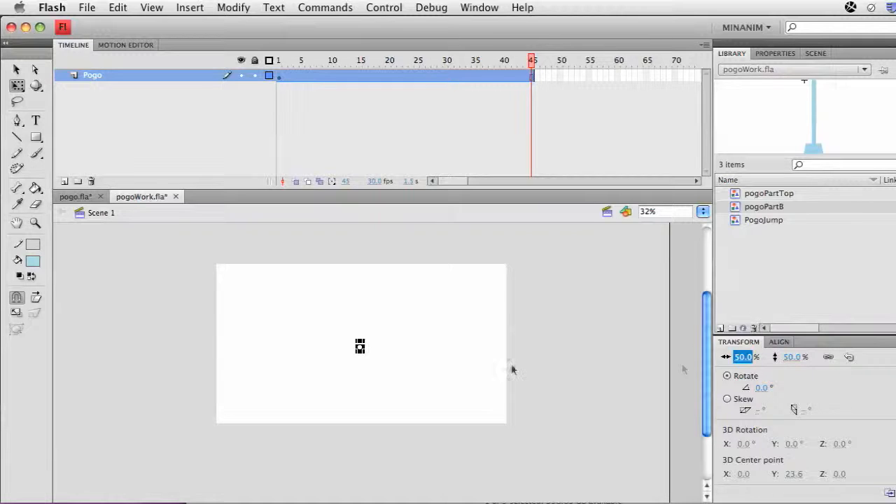
# Align the pogo stick instance to the stage's horizontal center and reselect it.
pyautogui.click(778, 342)
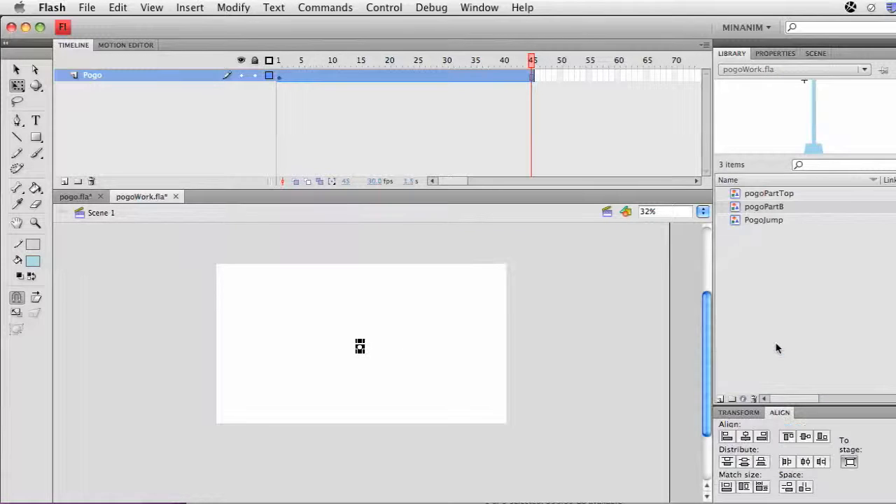
pyautogui.click(850, 462)
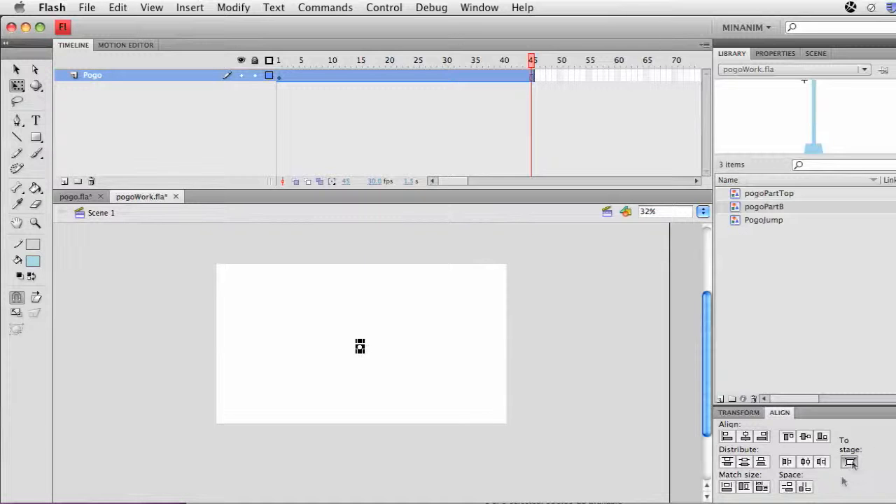
pyautogui.click(746, 436)
pyautogui.click(416, 370)
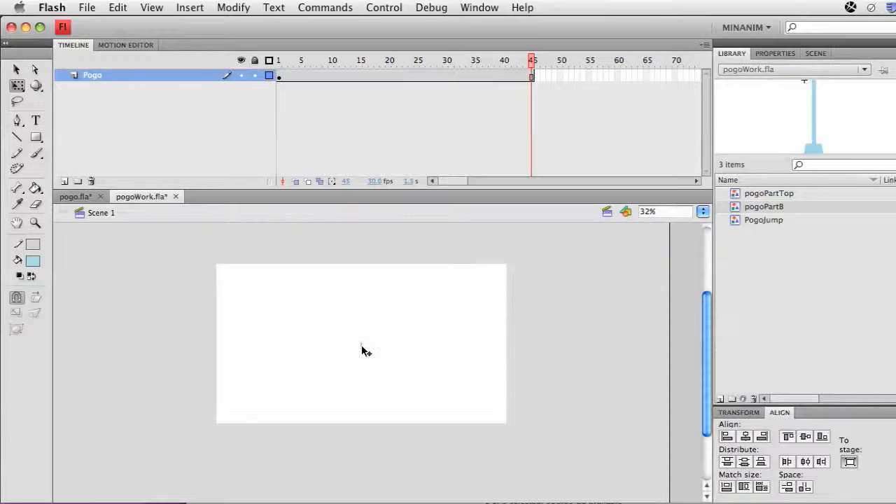
pyautogui.click(364, 349)
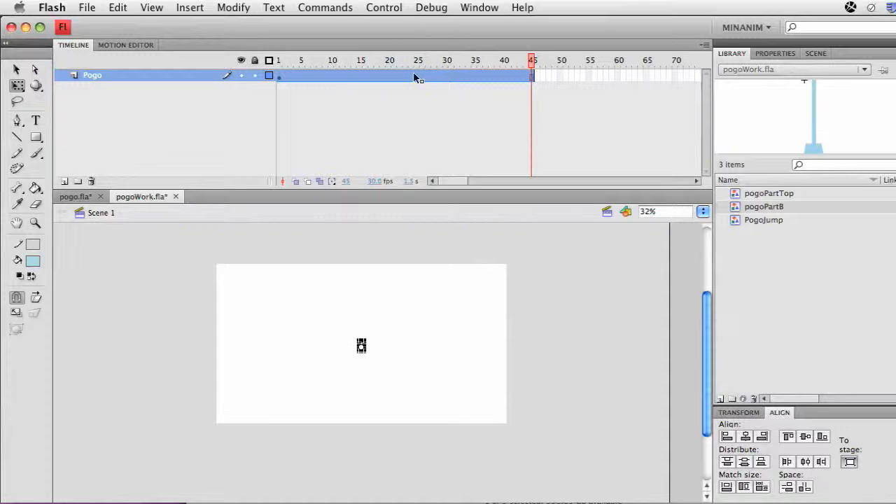
# Create a motion tween on the Pogo layer's frame span.
pyautogui.click(412, 77)
pyautogui.rightClick(402, 77)
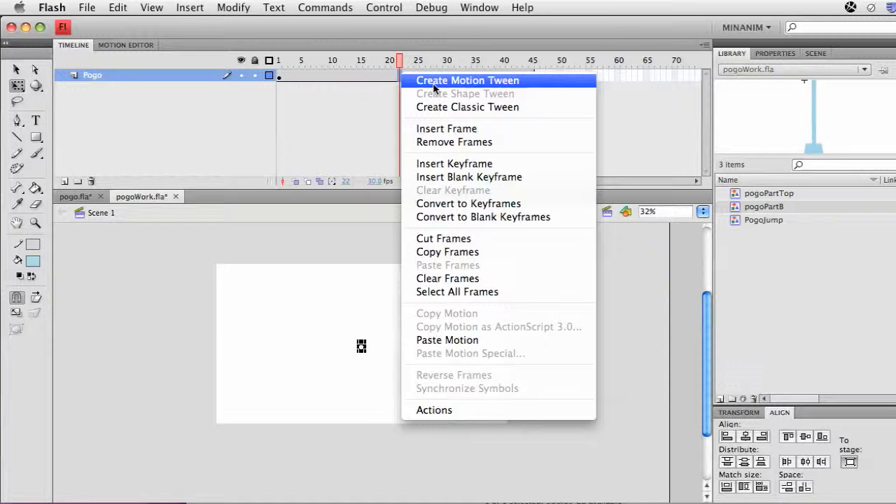
pyautogui.click(434, 87)
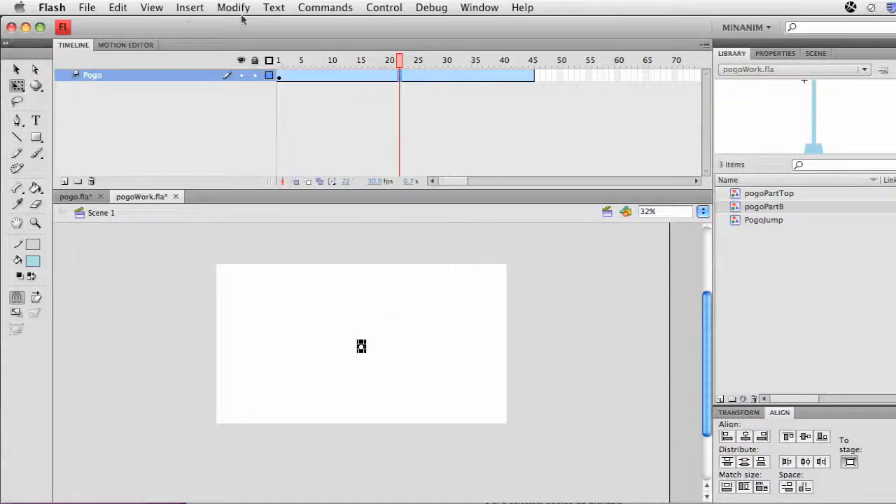
pyautogui.click(191, 7)
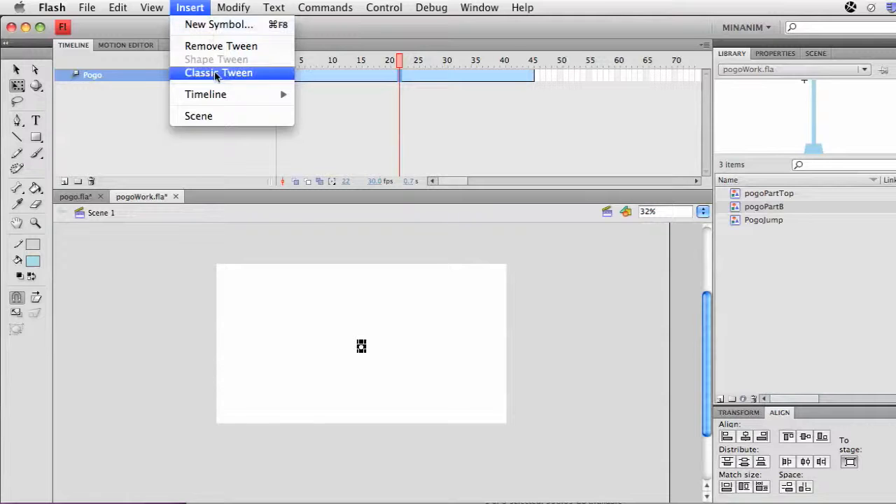
pyautogui.click(397, 124)
# Scale the pogo stick instance to 350% in width and height at frame 45.
pyautogui.moveTo(399, 60); pyautogui.dragTo(532, 64)
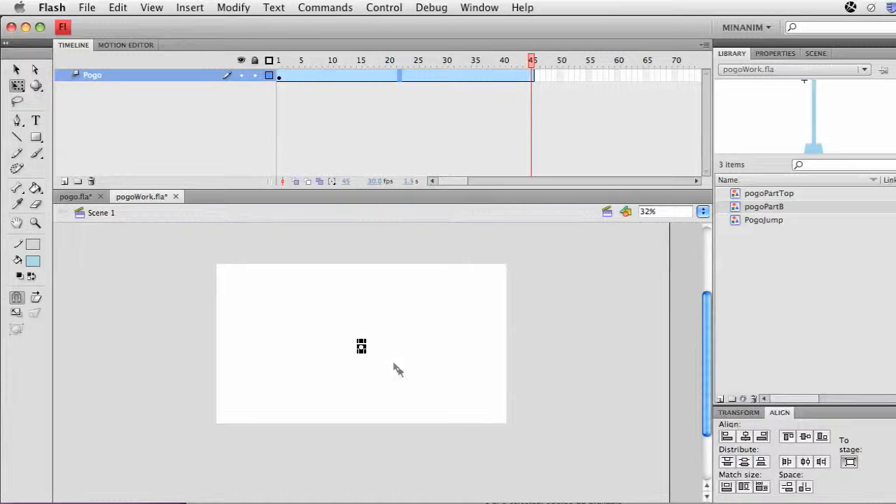
pyautogui.click(361, 348)
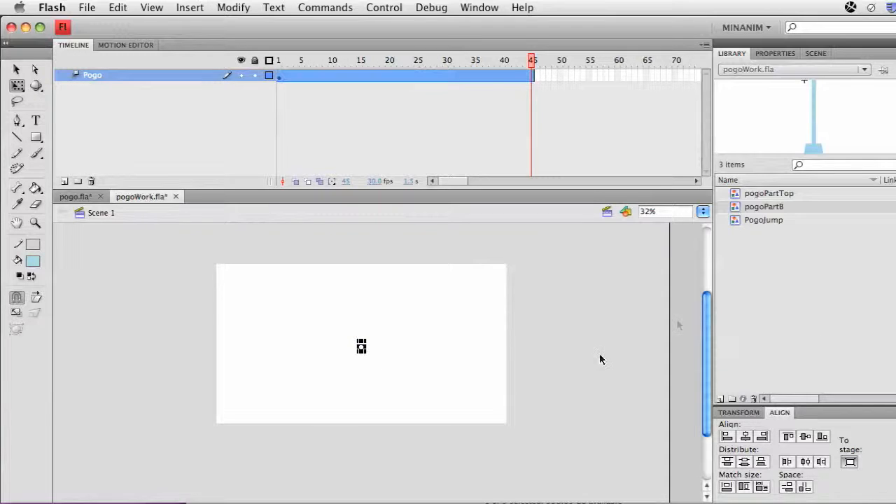
pyautogui.click(738, 412)
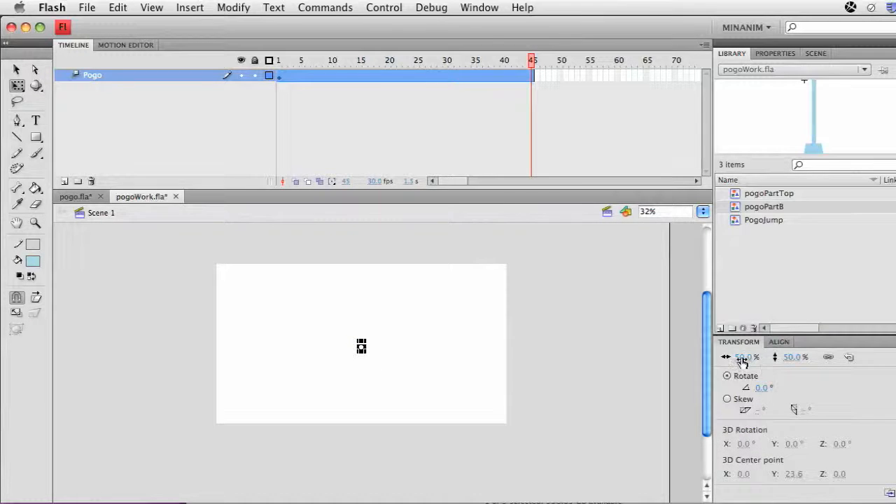
pyautogui.click(742, 358)
pyautogui.write('350')
pyautogui.press('Return')
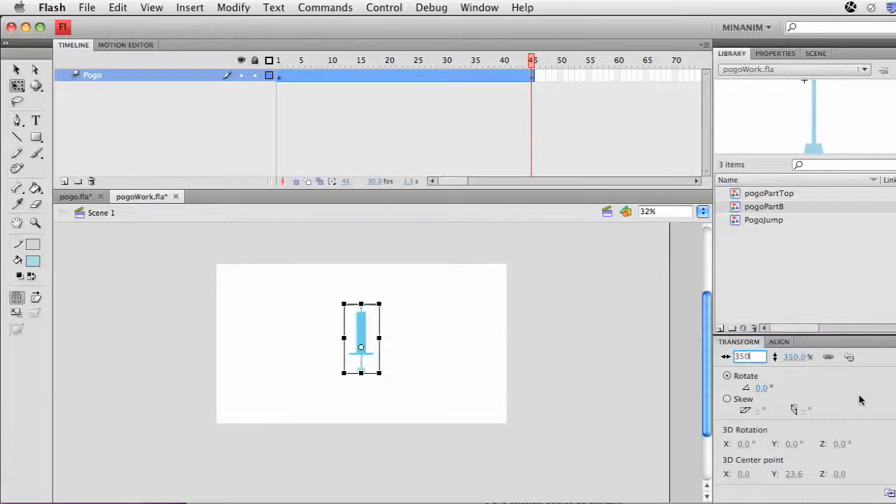
pyautogui.press('Return')
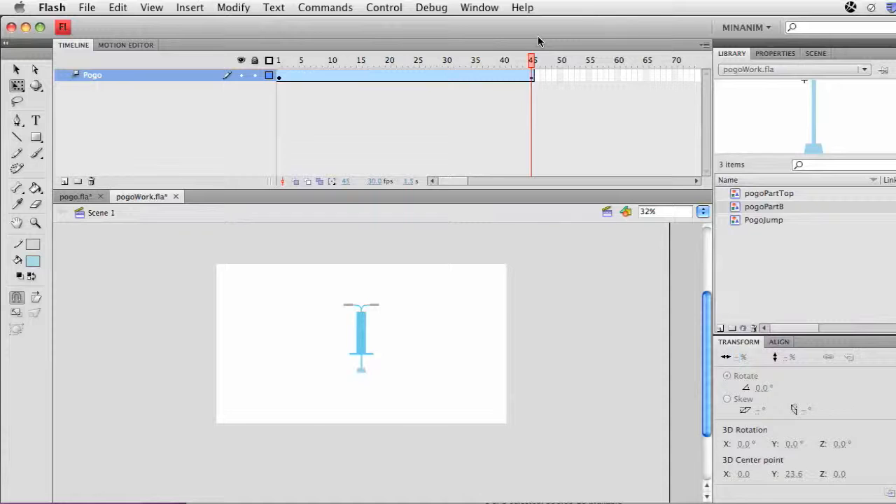
# Preview the movie, then look inside the PogoJump symbol at its layered animation.
pyautogui.press('super+Return')
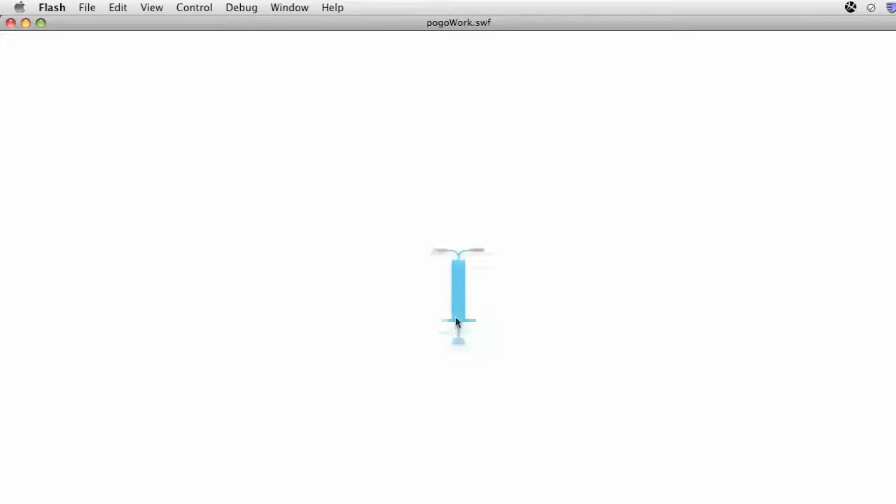
pyautogui.click(10, 23)
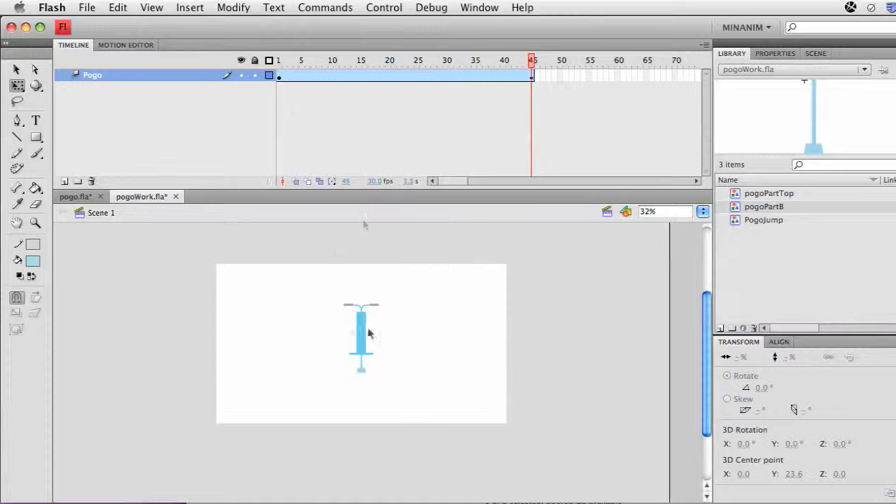
pyautogui.doubleClick(363, 323)
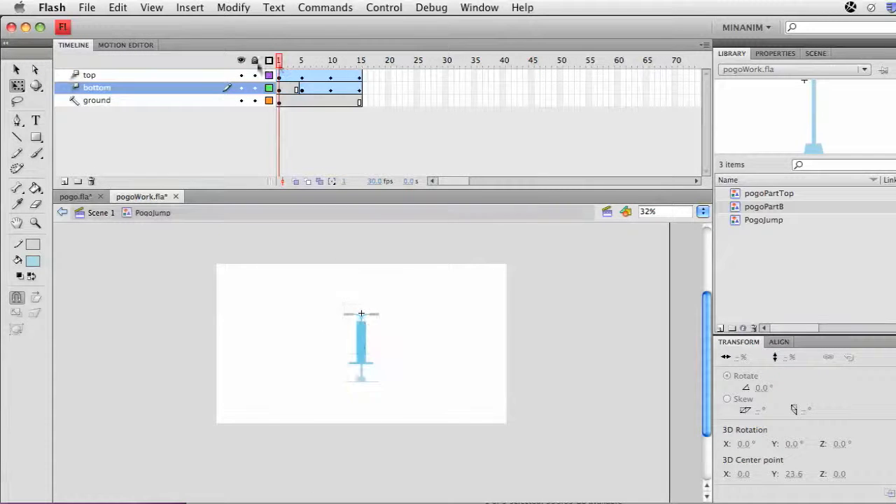
pyautogui.moveTo(283, 63)
pyautogui.mouseDown()
pyautogui.moveTo(292, 63)
pyautogui.moveTo(273, 64)
pyautogui.moveTo(302, 63)
pyautogui.moveTo(269, 62)
pyautogui.mouseUp()
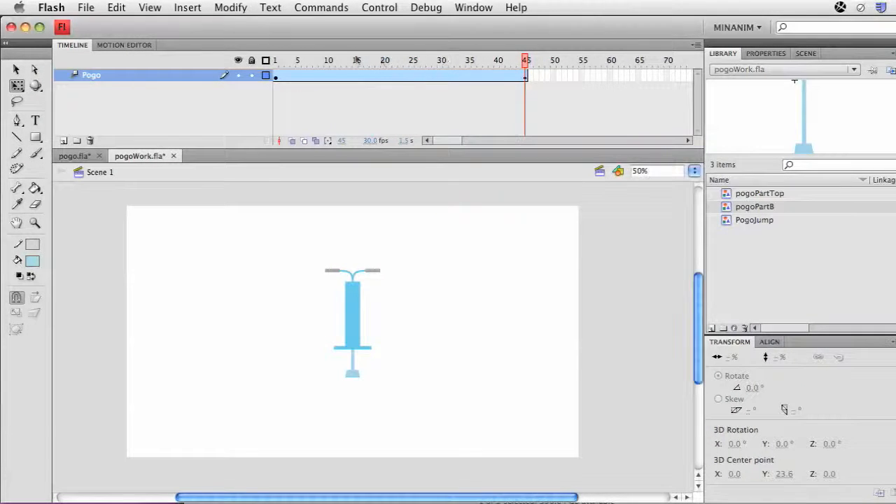
# Remove the motion tween from the Pogo layer and return to frame 1.
pyautogui.moveTo(354, 62)
pyautogui.mouseDown()
pyautogui.moveTo(290, 61)
pyautogui.moveTo(524, 62)
pyautogui.moveTo(332, 61)
pyautogui.moveTo(352, 61)
pyautogui.mouseUp()
pyautogui.click(360, 79)
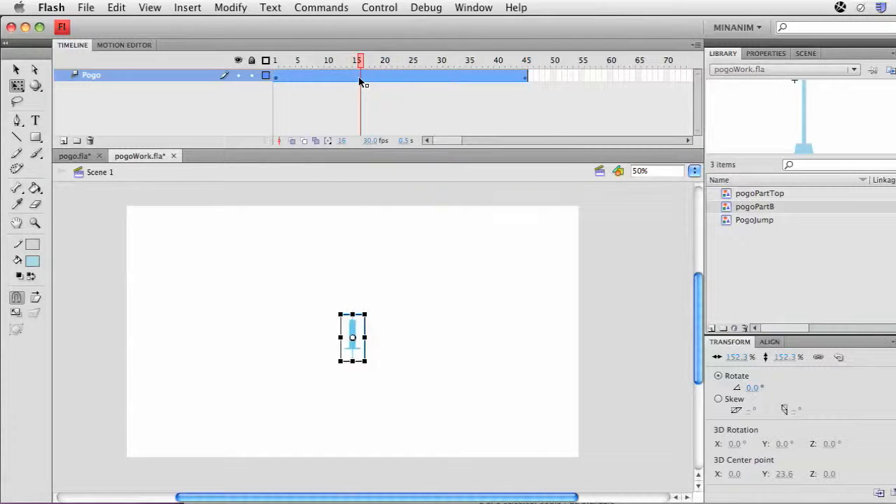
pyautogui.rightClick(360, 82)
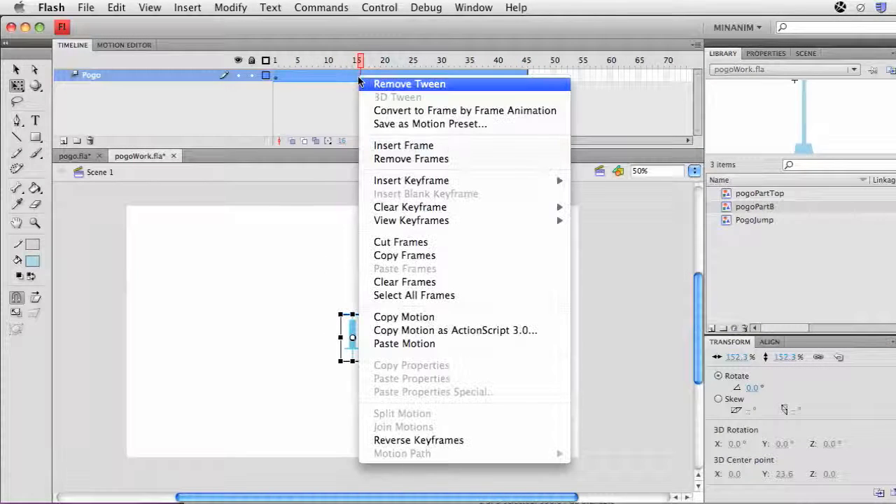
pyautogui.click(410, 84)
pyautogui.moveTo(360, 61); pyautogui.dragTo(275, 61)
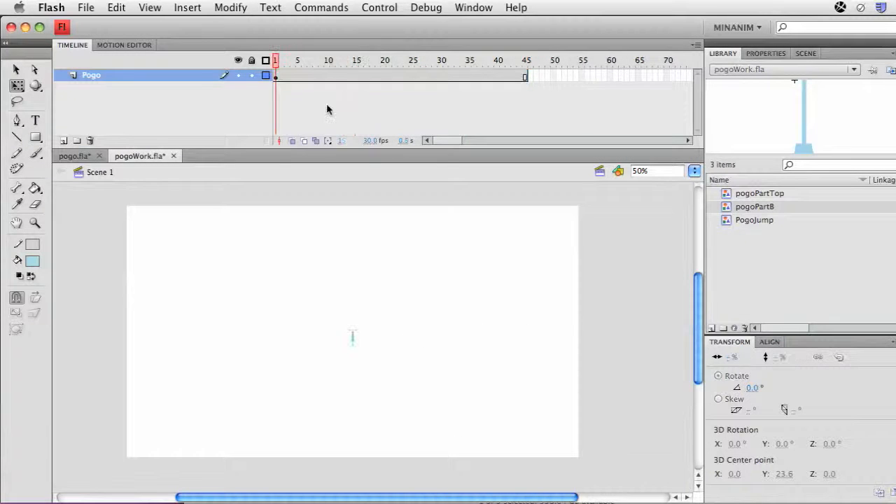
# Create a fresh motion tween on the Pogo layer, keeping the 50% instance at frame 1.
pyautogui.click(328, 74)
pyautogui.rightClick(327, 73)
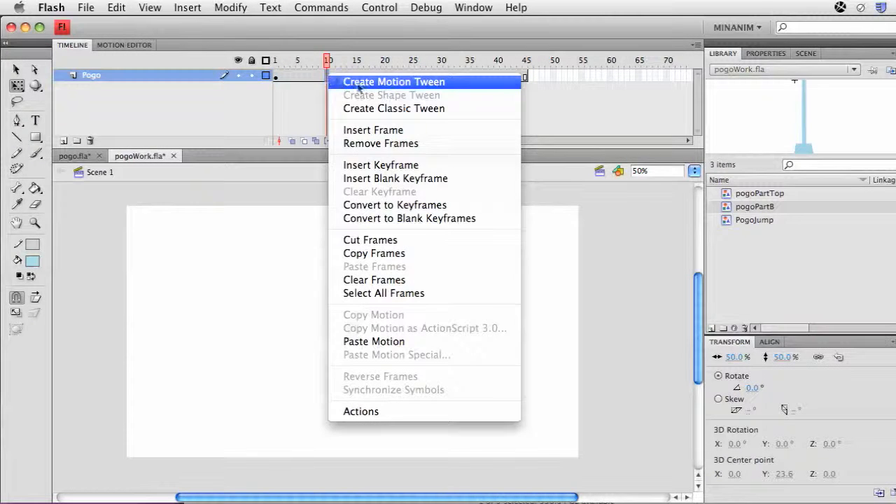
pyautogui.click(357, 83)
pyautogui.moveTo(328, 60); pyautogui.dragTo(278, 52)
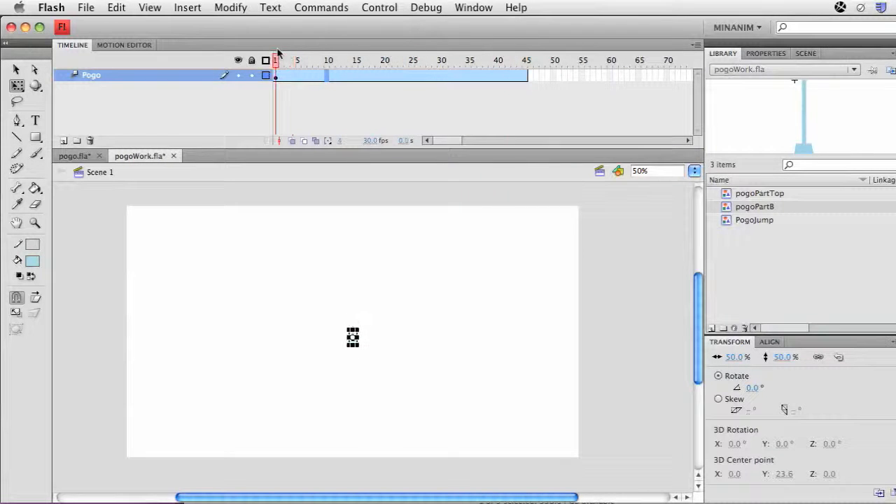
pyautogui.click(389, 303)
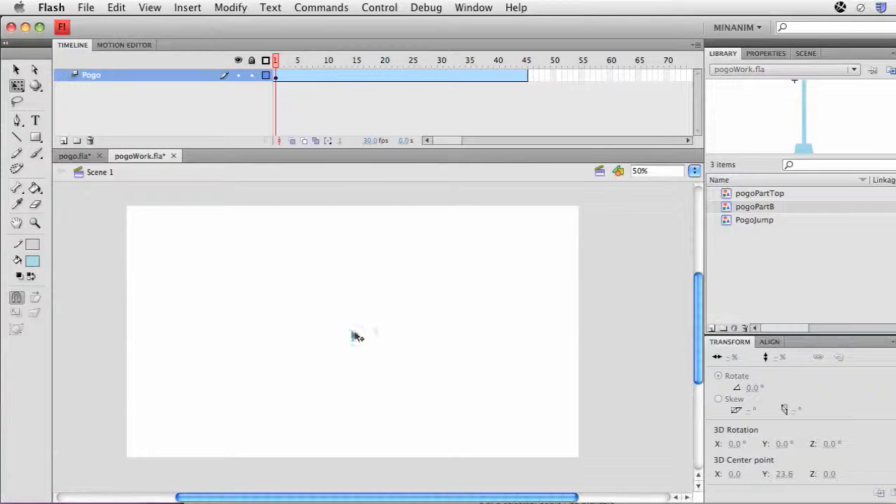
# Magnify the small pogo stick on the stage and select its instance at frame 1.
pyautogui.moveTo(275, 63); pyautogui.dragTo(317, 51)
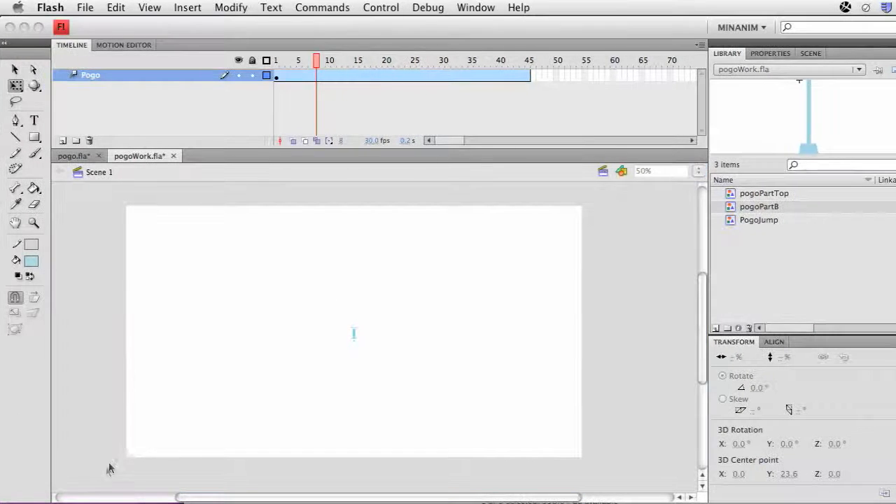
pyautogui.click(350, 329)
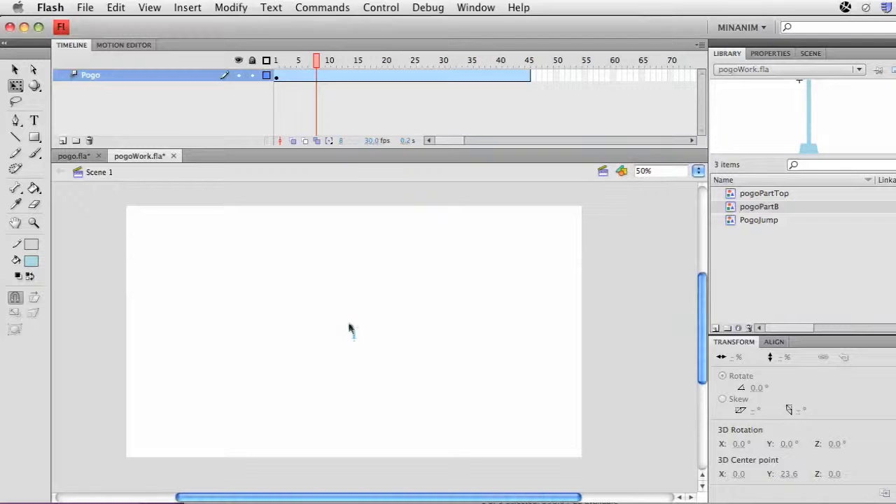
pyautogui.press('z')
pyautogui.moveTo(315, 305); pyautogui.dragTo(407, 374)
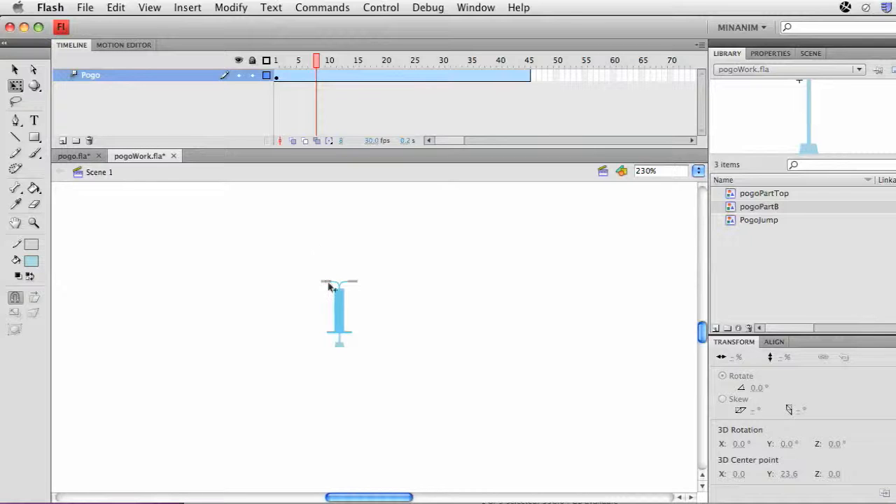
pyautogui.moveTo(316, 60); pyautogui.dragTo(231, 36)
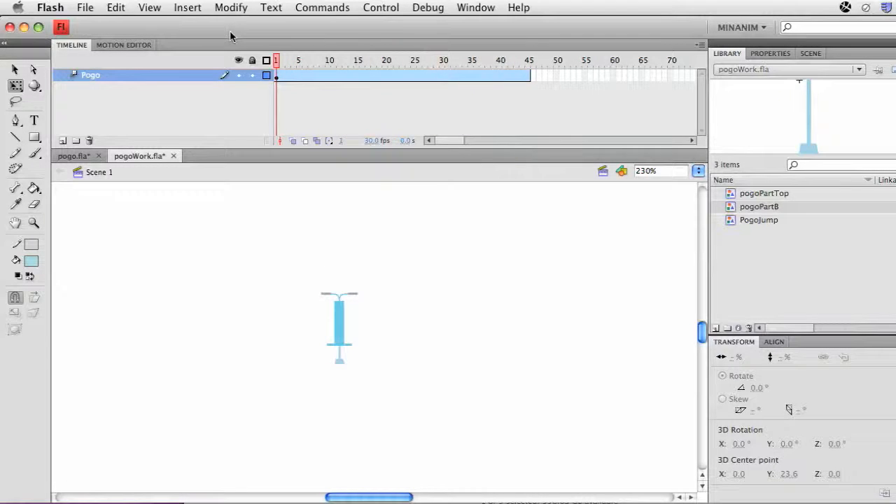
pyautogui.click(339, 319)
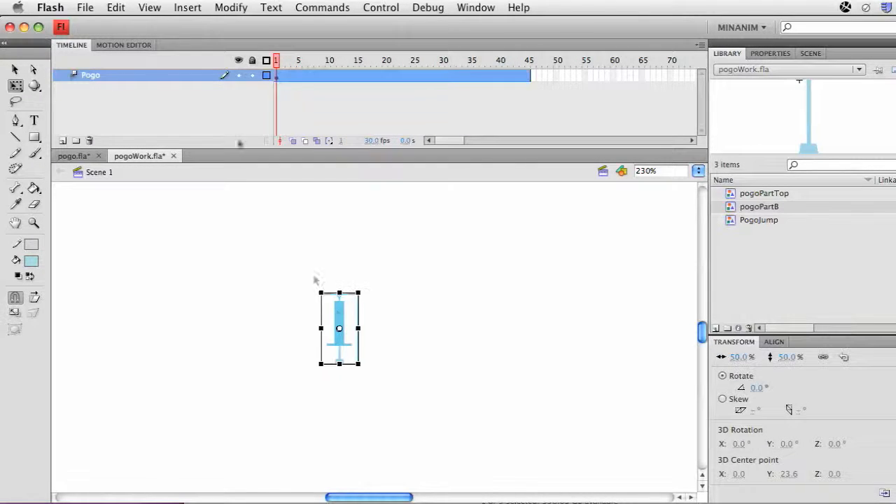
# Show the tween in the Motion Editor and enlarge the editor to fit the Basic motion and Transformation rows.
pyautogui.click(124, 46)
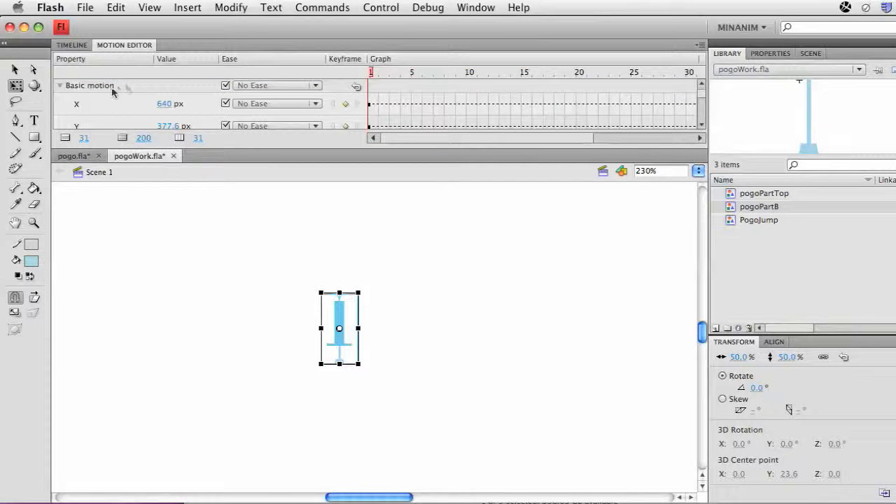
pyautogui.click(477, 8)
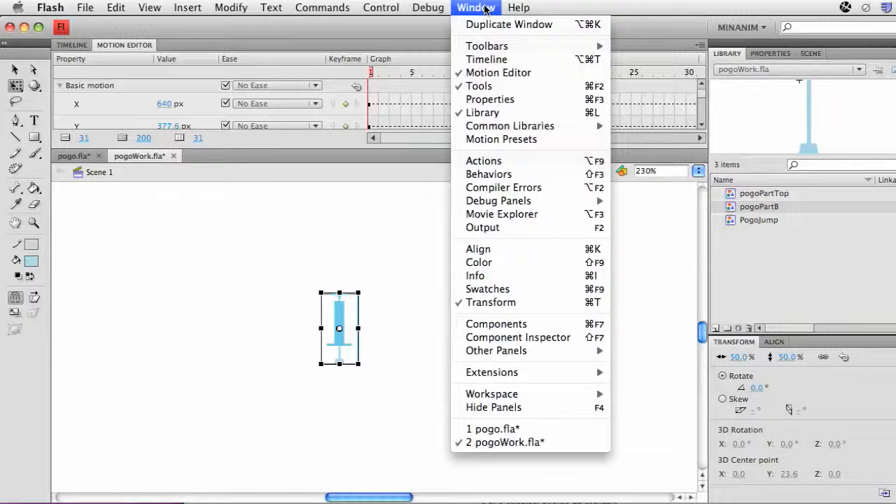
pyautogui.click(361, 49)
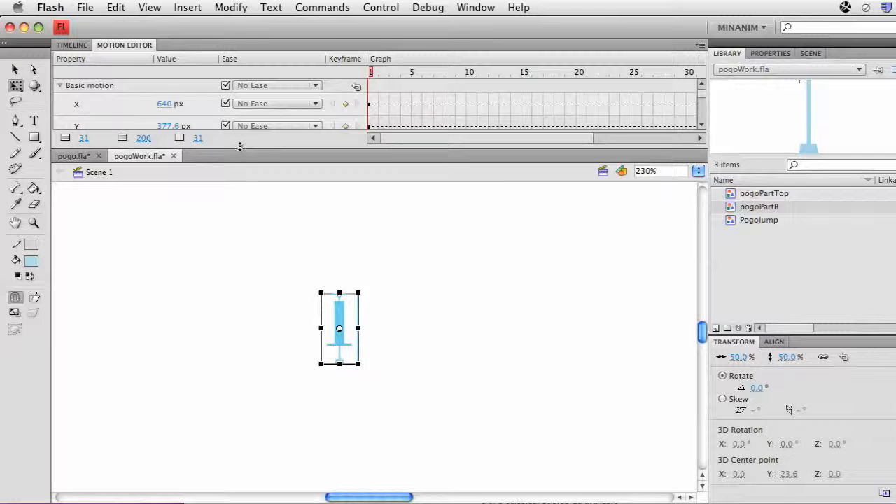
pyautogui.moveTo(240, 146); pyautogui.dragTo(243, 302)
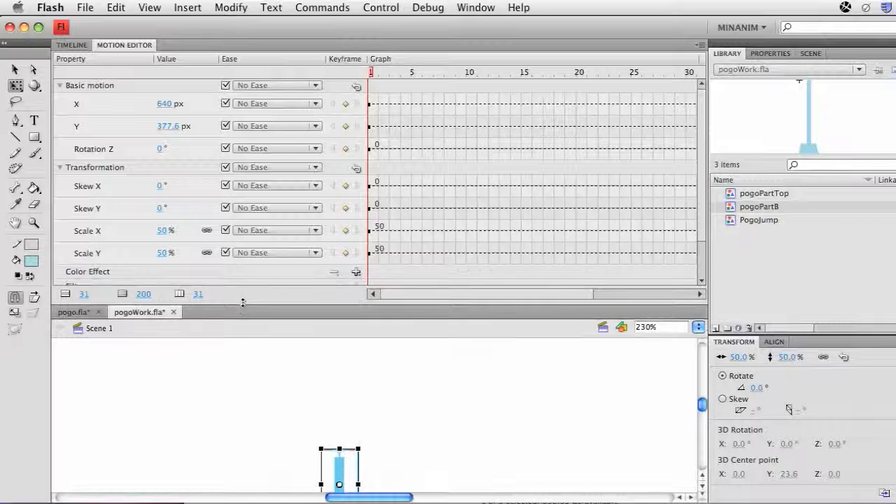
pyautogui.click(376, 439)
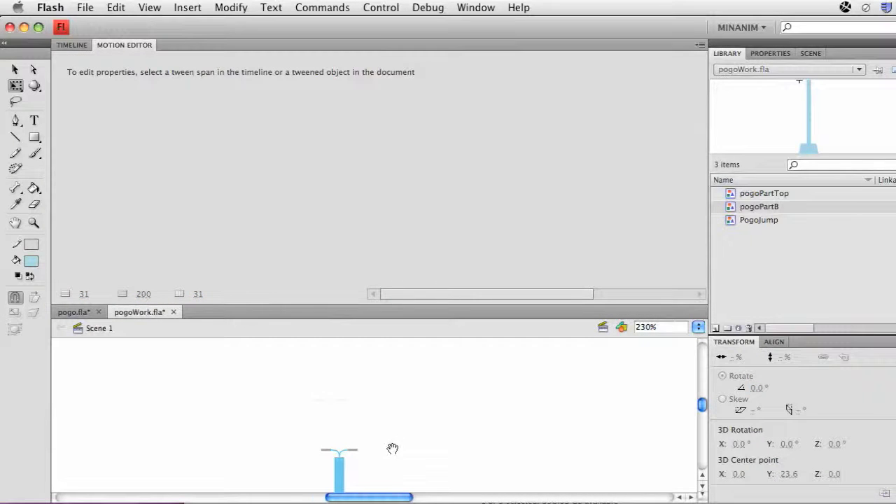
pyautogui.moveTo(392, 448); pyautogui.dragTo(376, 386)
# With the pogo stick selected, collapse the Transformation properties and set the Motion Editor's viewable frames to 45.
pyautogui.click(326, 415)
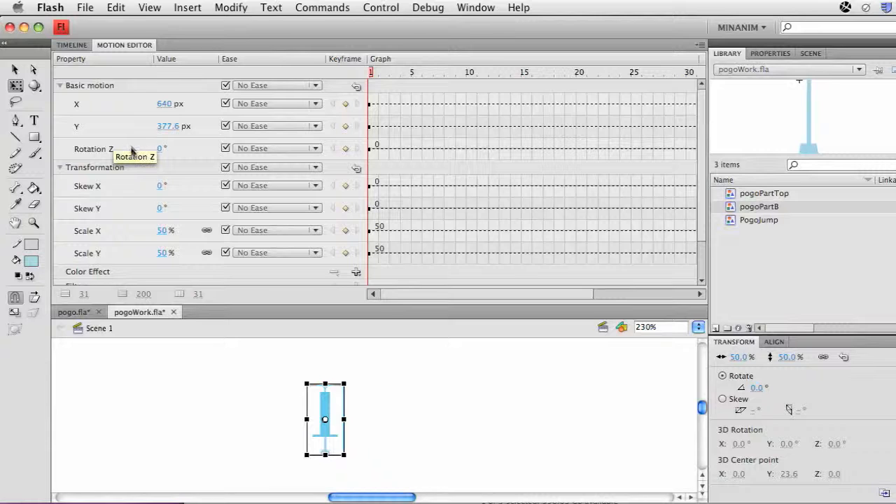
pyautogui.click(61, 169)
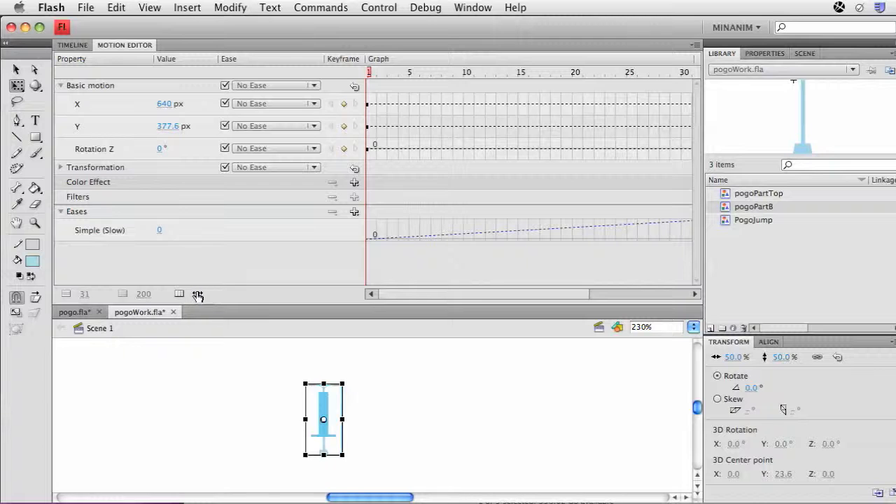
pyautogui.moveTo(197, 297); pyautogui.dragTo(224, 296)
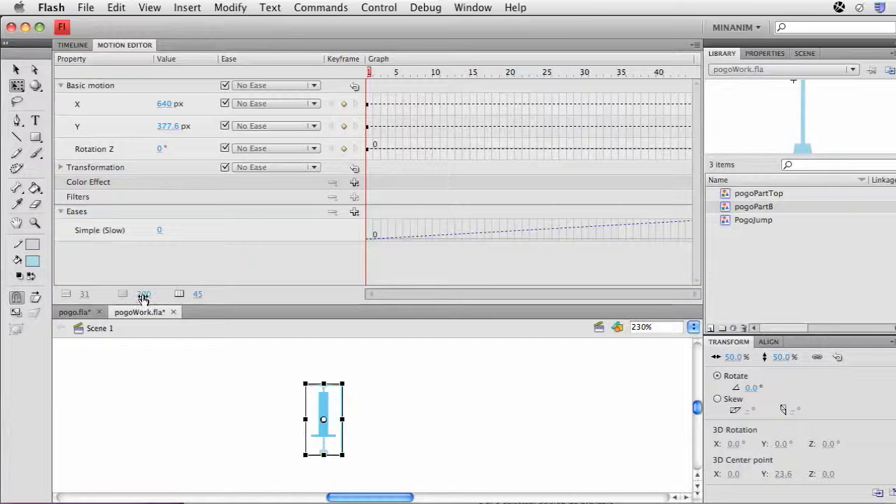
# Set the Motion Editor's graph size to 48 and expanded graph size to 191, collapsing Basic motion and expanding the Transformation properties.
pyautogui.moveTo(144, 299); pyautogui.dragTo(139, 299)
pyautogui.moveTo(84, 296); pyautogui.dragTo(96, 295)
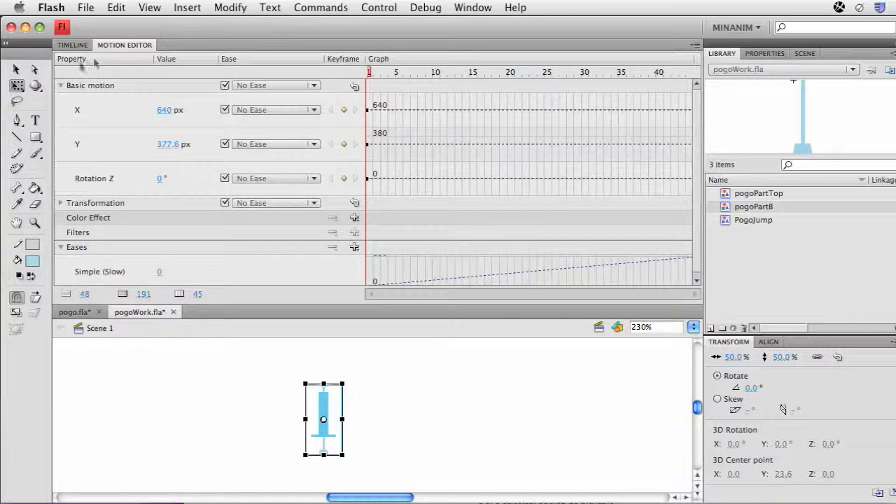
pyautogui.click(61, 86)
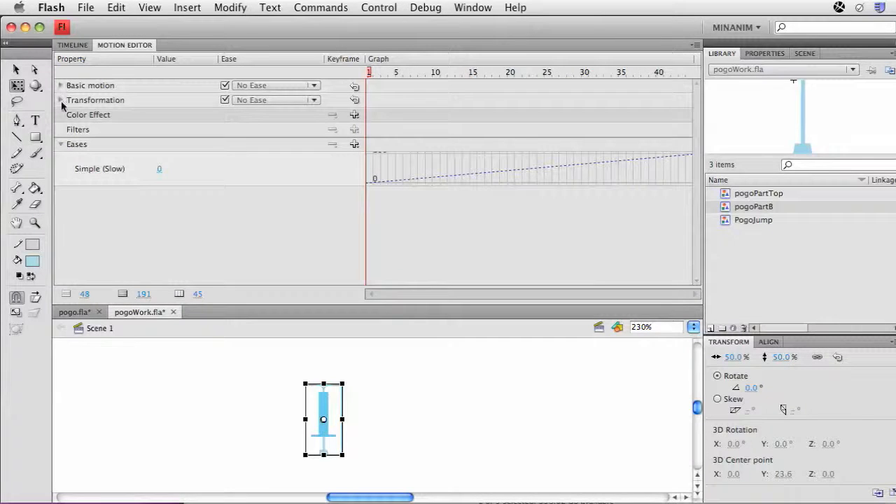
pyautogui.click(60, 100)
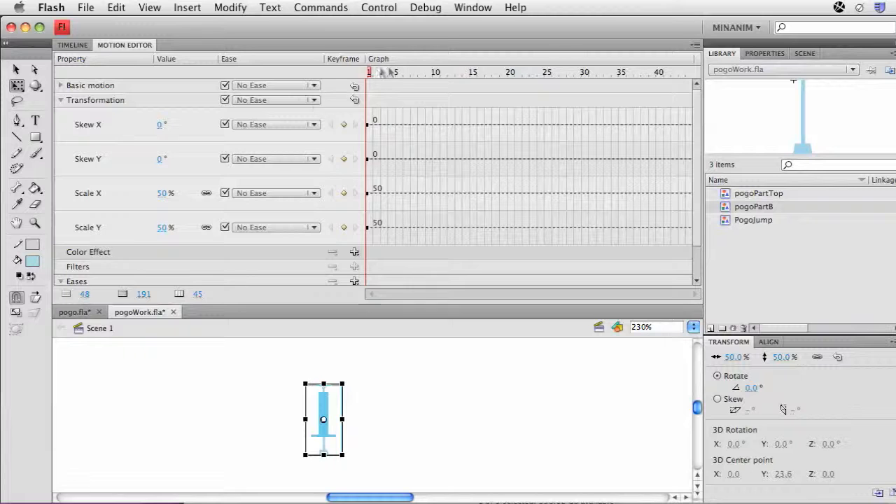
# Add Scale X and Scale Y keyframes at frame 5 holding 50%, with the two scale values linked.
pyautogui.moveTo(369, 73); pyautogui.dragTo(397, 75)
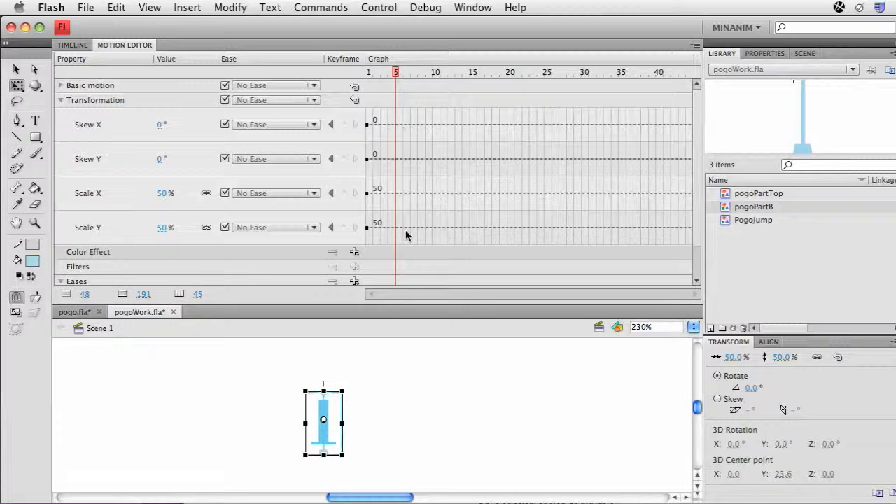
pyautogui.click(344, 195)
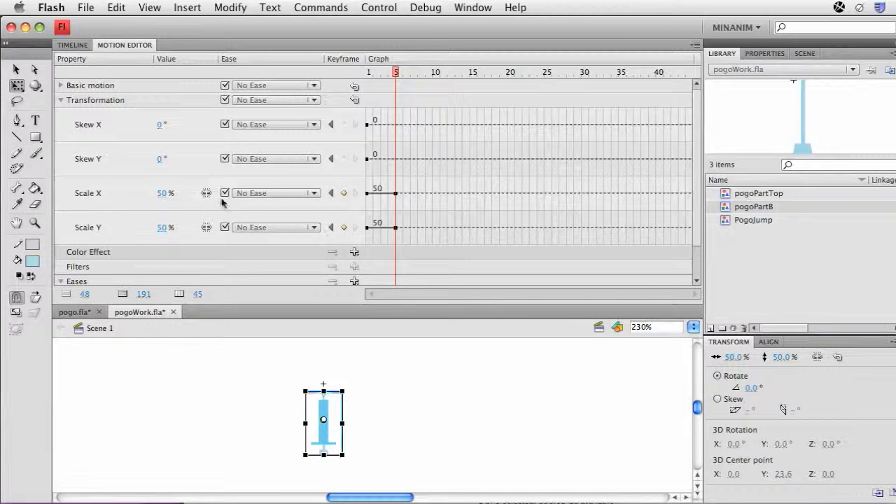
pyautogui.click(207, 196)
pyautogui.moveTo(396, 72)
pyautogui.mouseDown()
pyautogui.moveTo(373, 73)
pyautogui.moveTo(396, 73)
pyautogui.mouseUp()
pyautogui.click(106, 502)
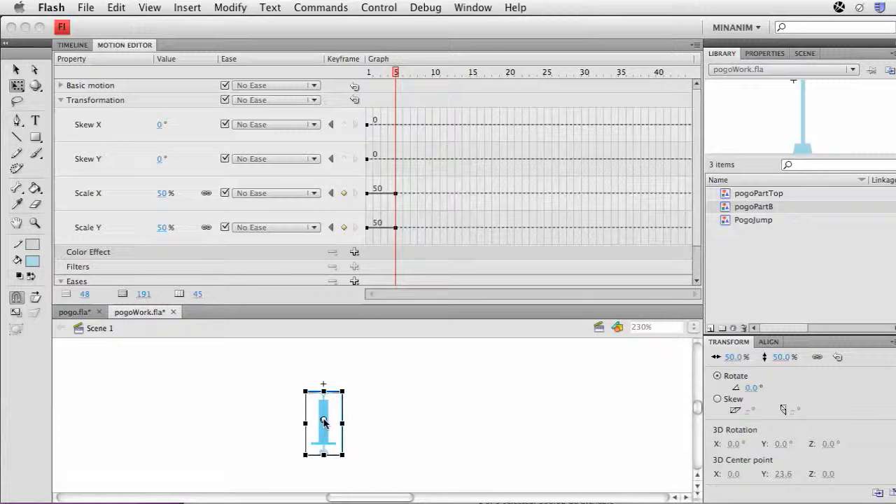
# Add scale keyframes at frame 15 and set the linked Scale X and Scale Y to 150%.
pyautogui.click(403, 75)
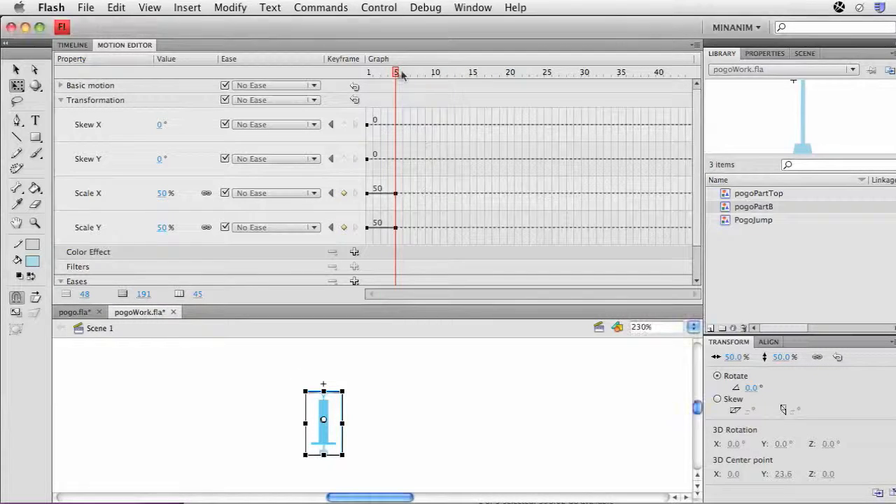
pyautogui.moveTo(402, 75); pyautogui.dragTo(471, 78)
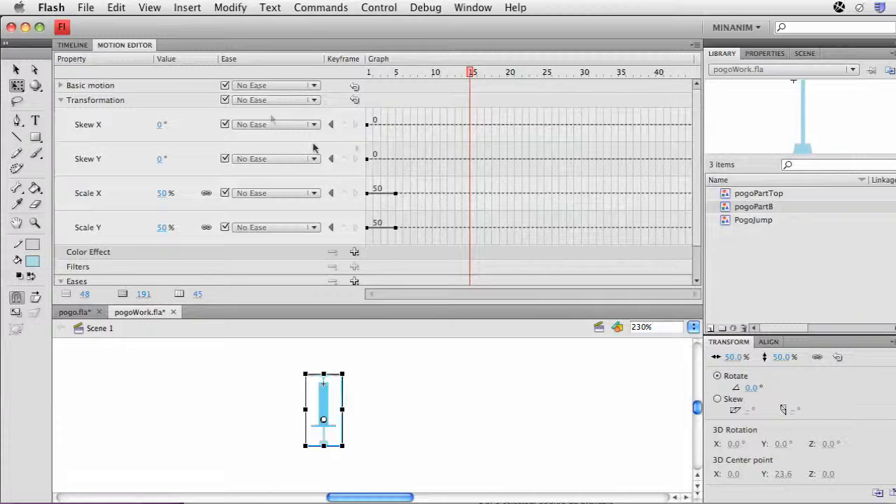
pyautogui.click(344, 194)
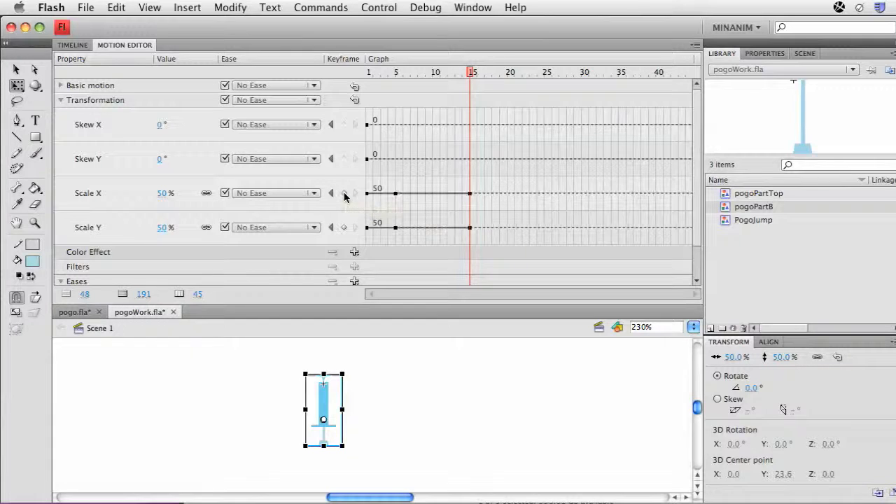
pyautogui.click(161, 194)
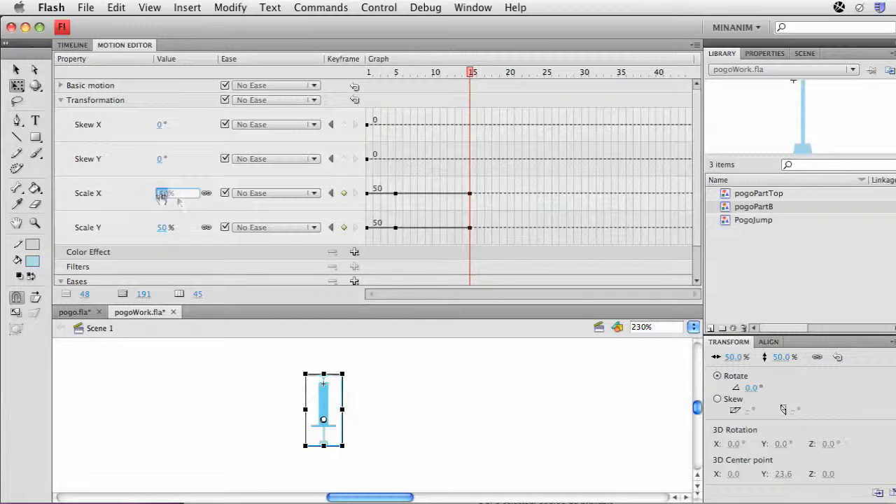
pyautogui.write('150')
pyautogui.press('Return')
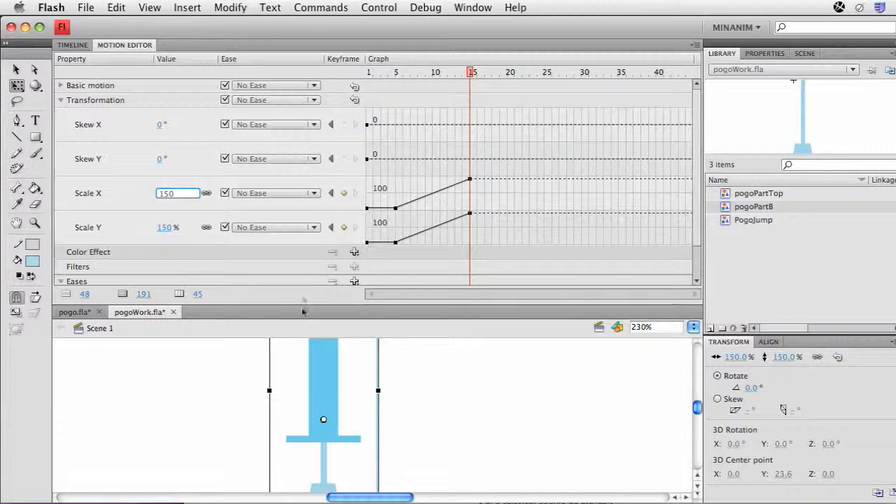
# Shorten the Motion Editor around the Scale rows and reduce the stage zoom to 115% to fit the whole pogo stick.
pyautogui.moveTo(287, 303); pyautogui.dragTo(298, 175)
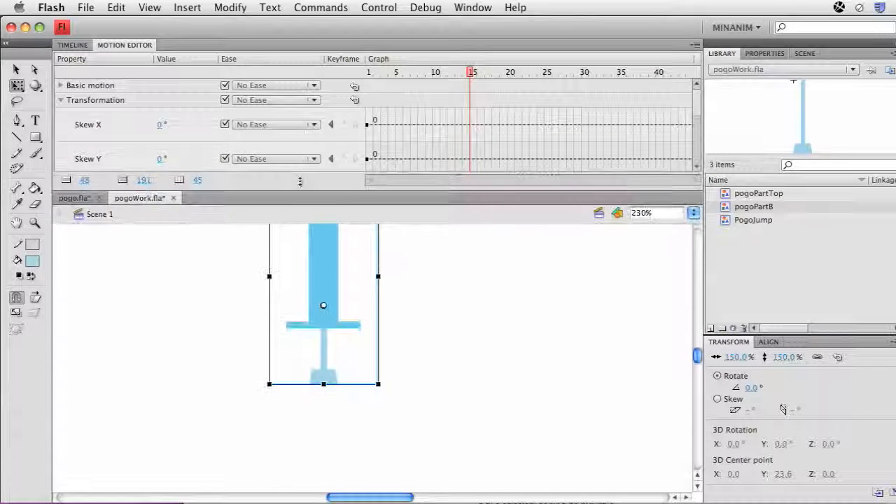
pyautogui.scroll(-3, 494, 136)
pyautogui.scroll(-3, 495, 136)
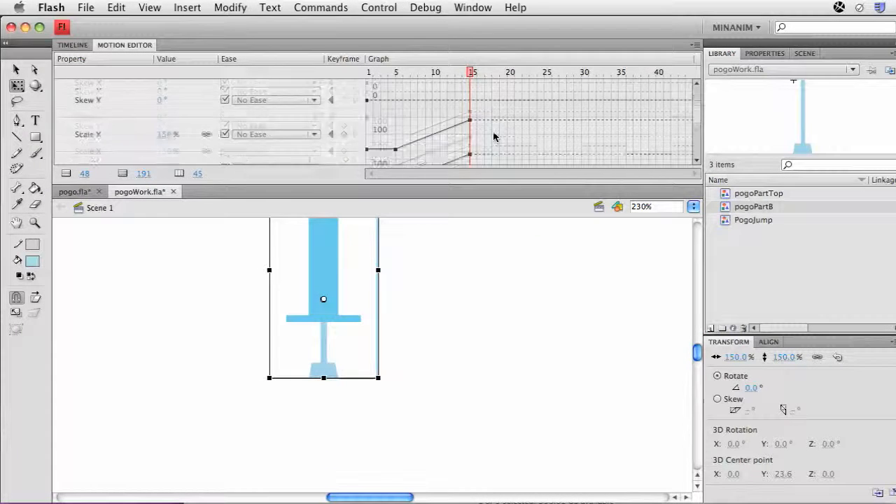
pyautogui.click(461, 330)
pyautogui.keyDown('alt'); pyautogui.keyDown('super'); pyautogui.click(447, 342); pyautogui.keyUp('super'); pyautogui.keyUp('alt')
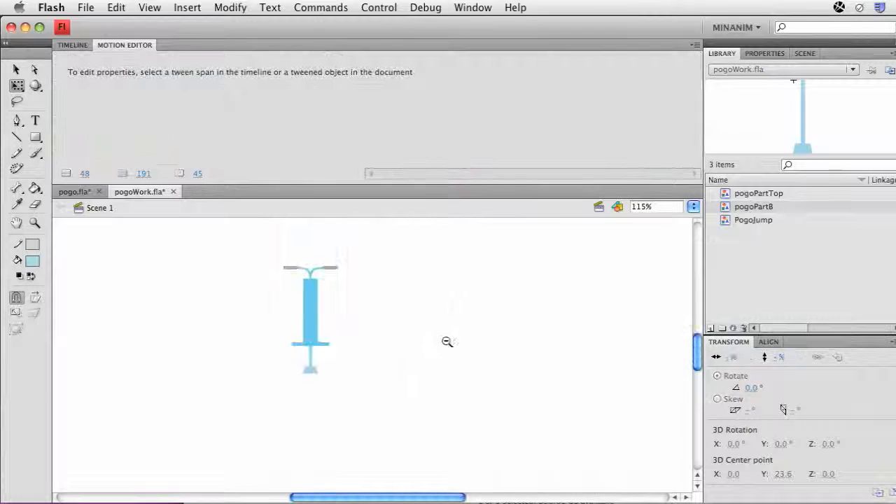
pyautogui.moveTo(394, 330); pyautogui.dragTo(427, 347)
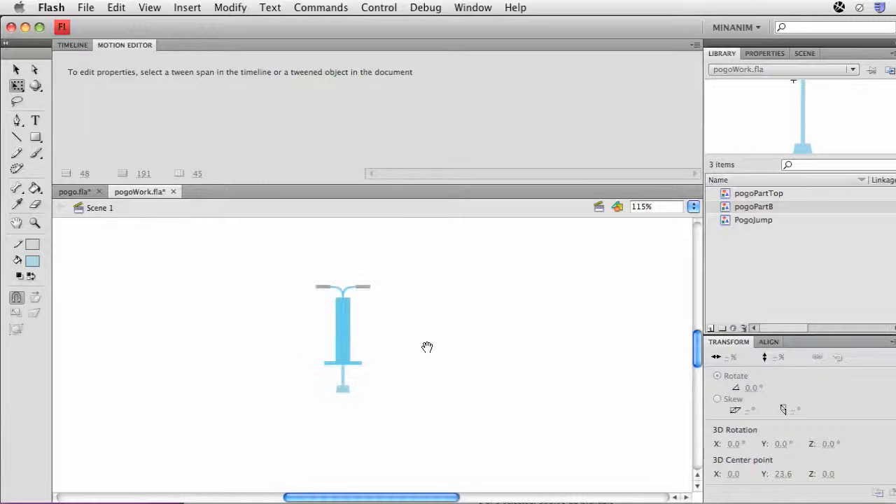
# Reselect the pogo stick and scrub the tween from frame 1 to frame 15 to check its scaling.
pyautogui.click(332, 319)
pyautogui.click(363, 70)
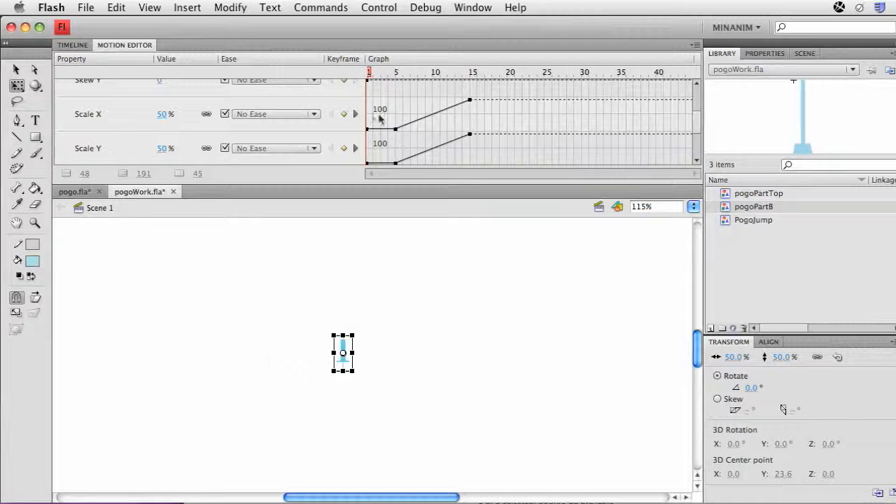
pyautogui.moveTo(370, 71); pyautogui.dragTo(472, 68)
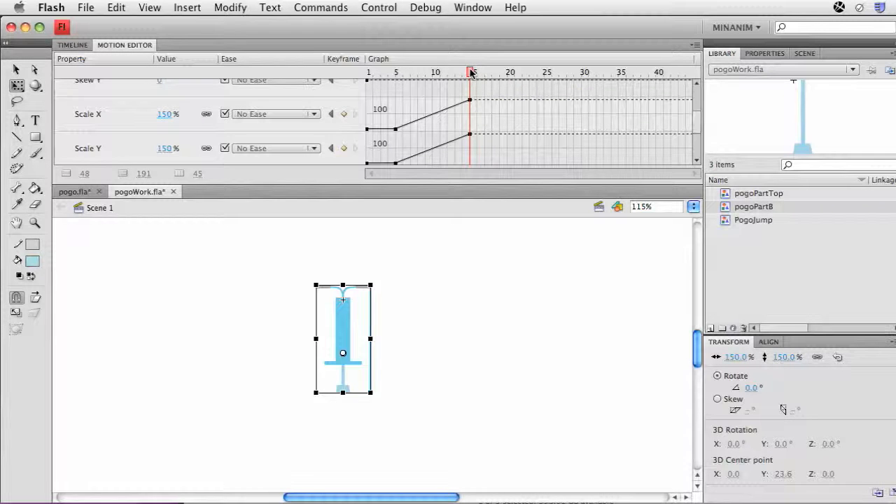
# Add scale keyframes at frame 20 holding 150%, and at frame 30 with the linked Scale X and Y set to 250%.
pyautogui.moveTo(472, 73); pyautogui.dragTo(509, 73)
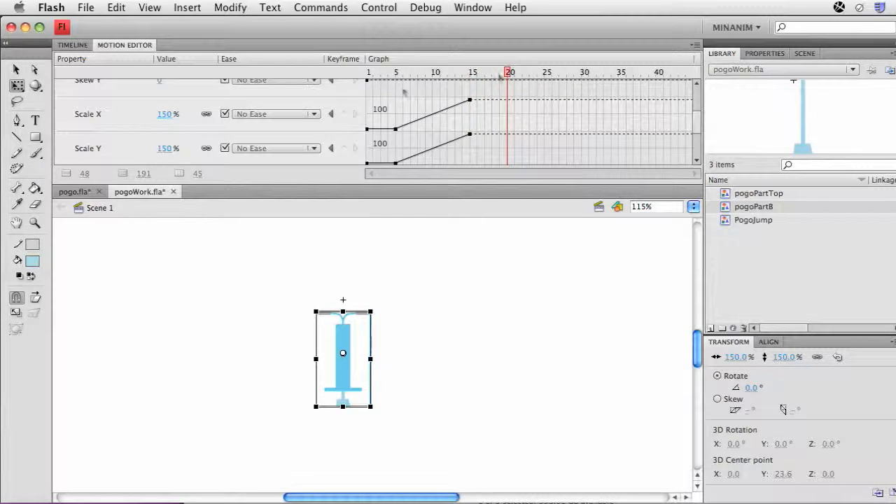
pyautogui.click(345, 115)
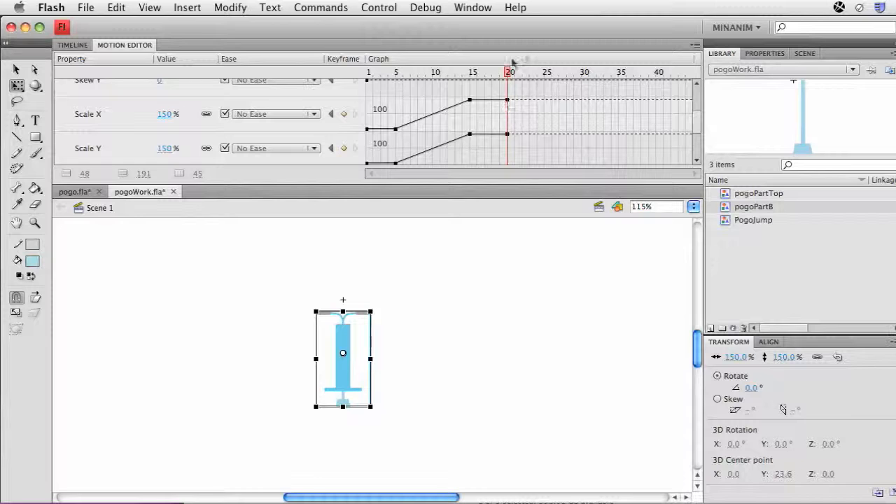
pyautogui.moveTo(509, 72); pyautogui.dragTo(584, 76)
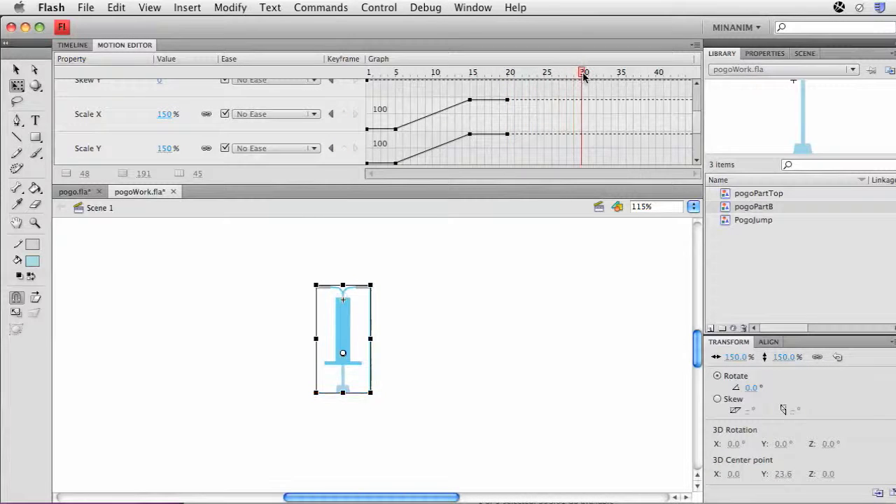
pyautogui.click(347, 115)
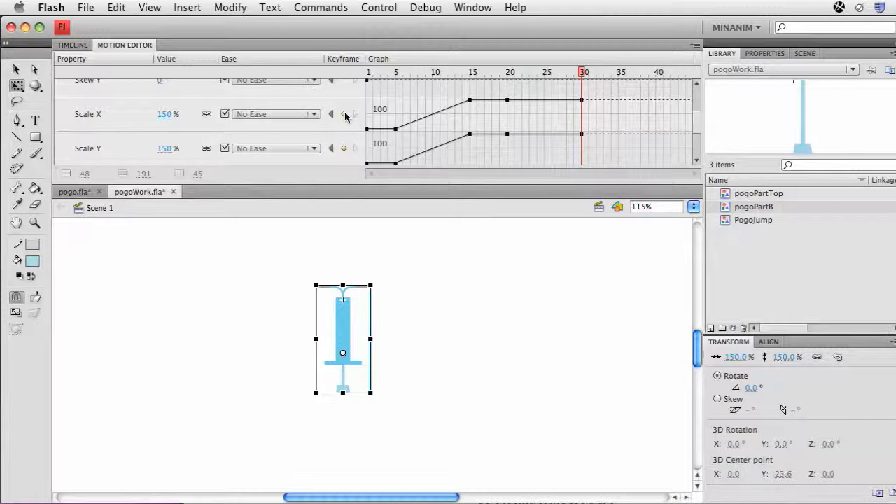
pyautogui.click(166, 114)
pyautogui.write('250')
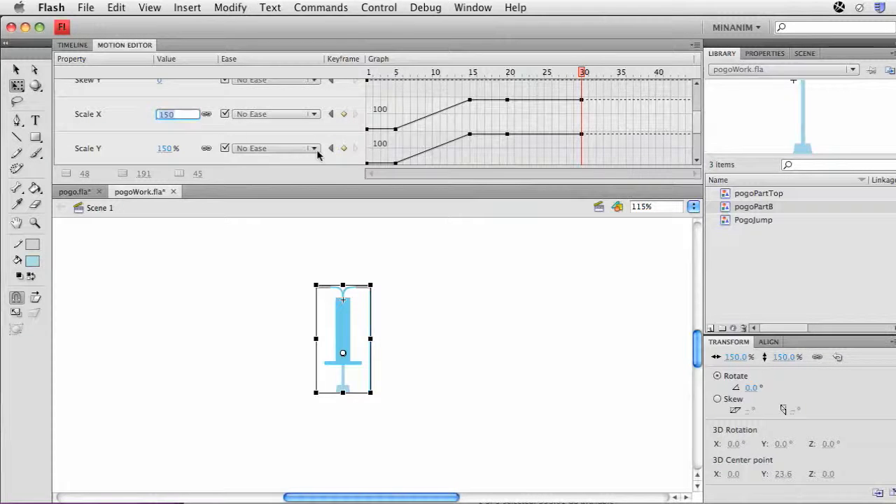
pyautogui.press('Return')
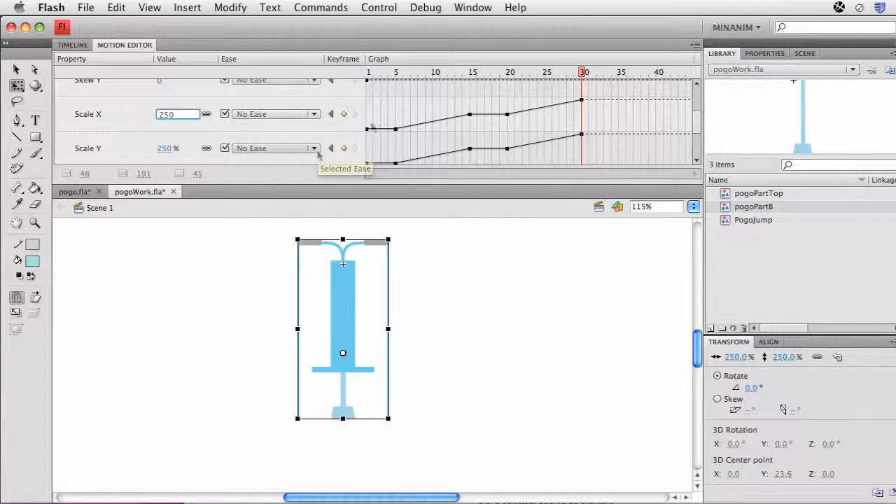
# Add scale keyframes at frame 35 holding 250%, and at frame 45 with the linked Scale X and Y set to 350%.
pyautogui.moveTo(585, 73); pyautogui.dragTo(619, 77)
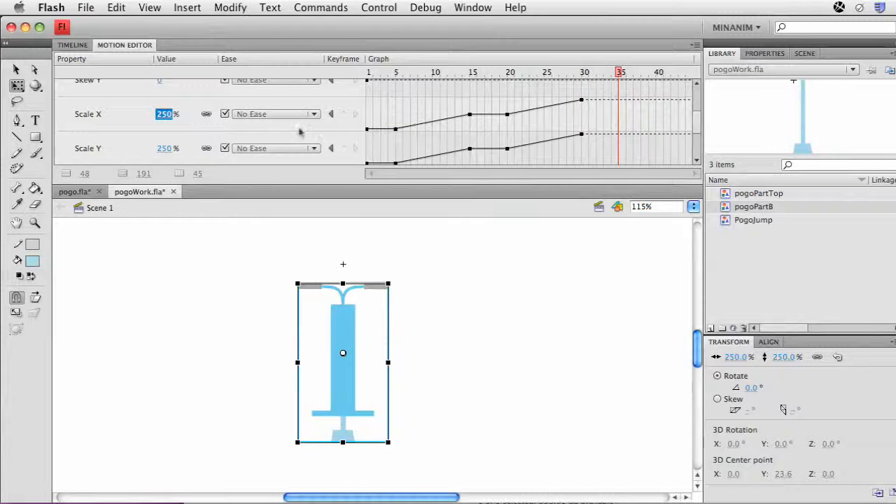
pyautogui.click(343, 116)
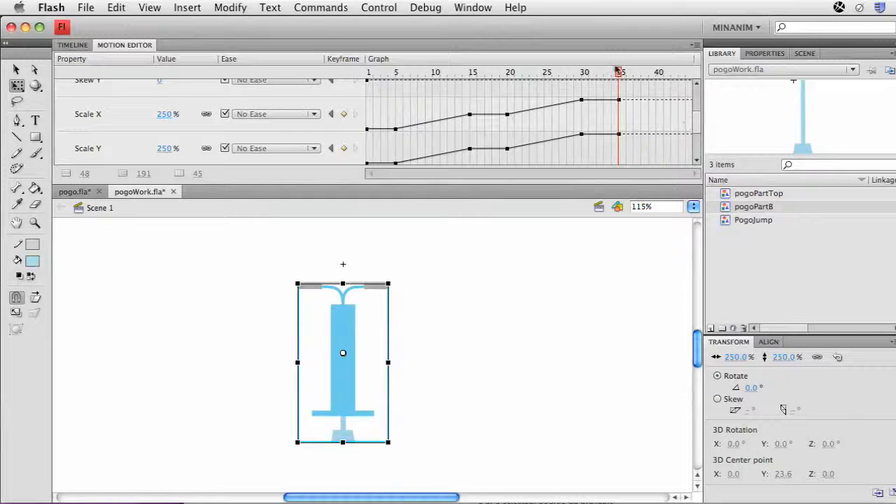
pyautogui.moveTo(621, 73); pyautogui.dragTo(697, 73)
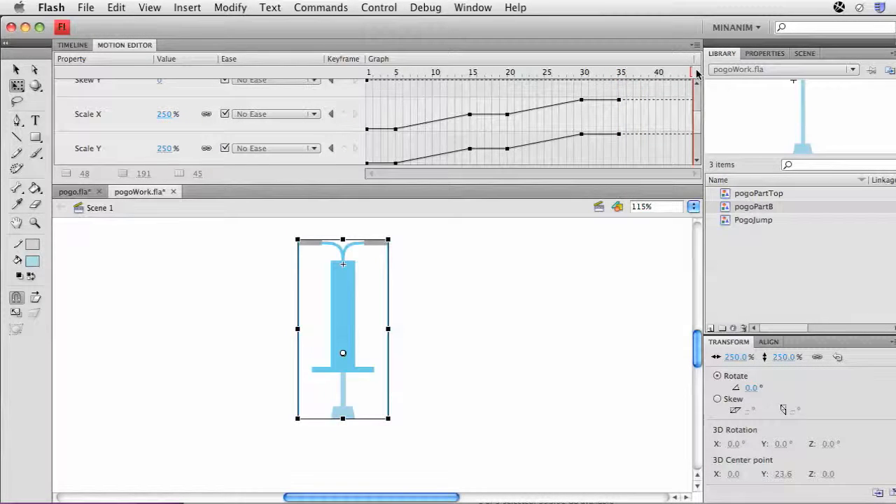
pyautogui.click(344, 114)
pyautogui.click(168, 115)
pyautogui.write('35')
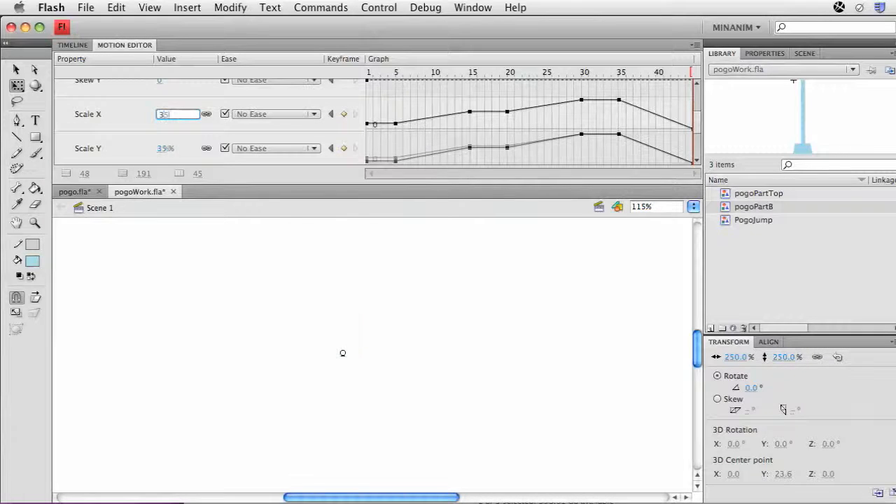
pyautogui.write('0')
pyautogui.press('Return')
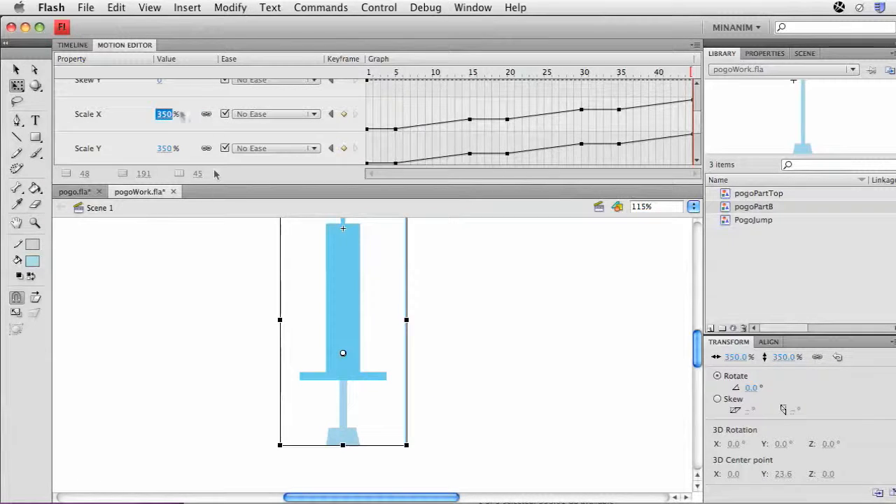
# Return to a shortened timeline with the stage at 58% zoom, go to frame 1, test the movie and close the preview.
pyautogui.click(76, 47)
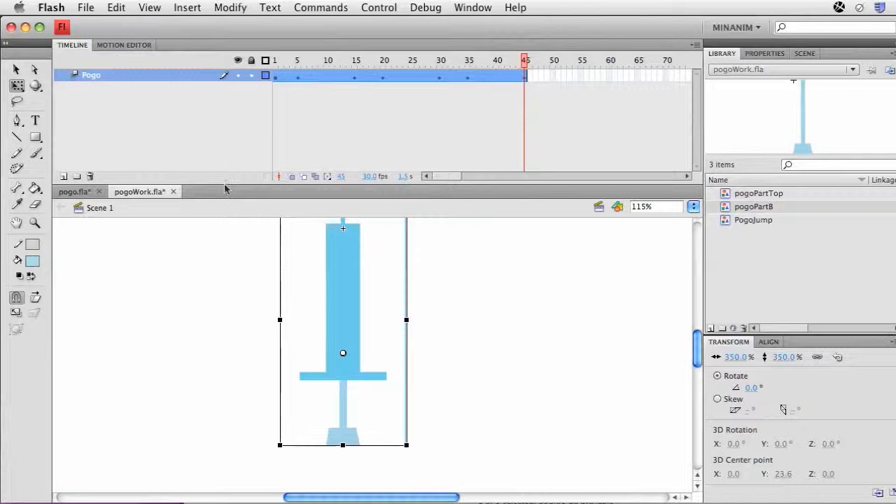
pyautogui.moveTo(226, 184); pyautogui.dragTo(226, 120)
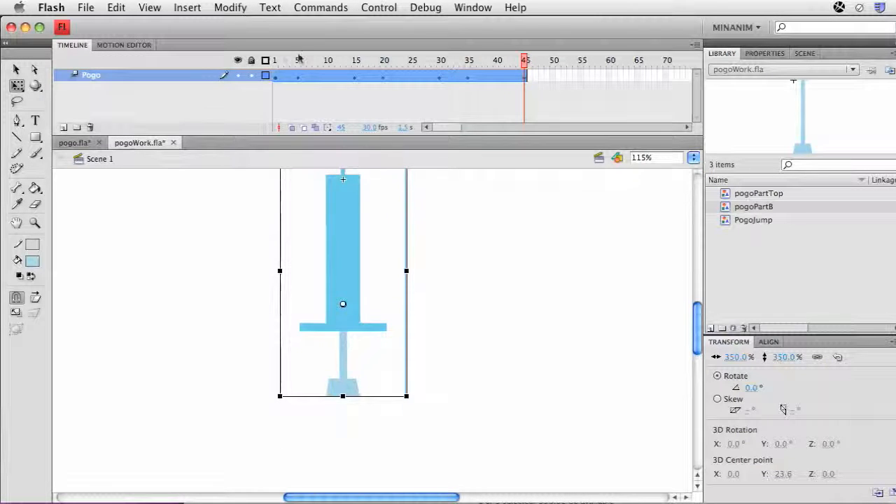
pyautogui.click(226, 231)
pyautogui.press('super+minus')
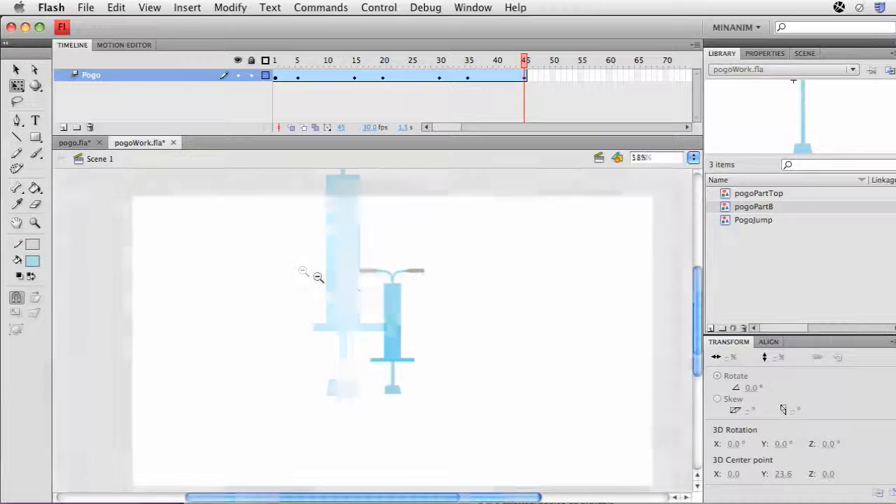
pyautogui.click(277, 63)
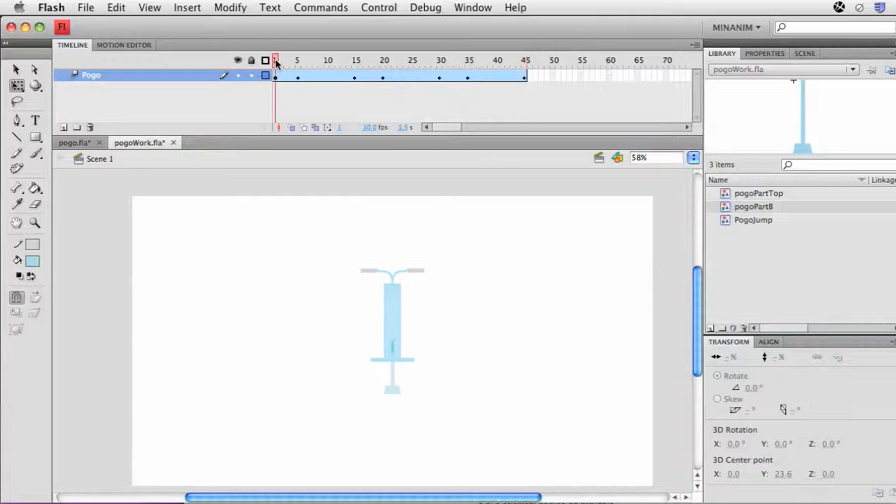
pyautogui.press('super+Return')
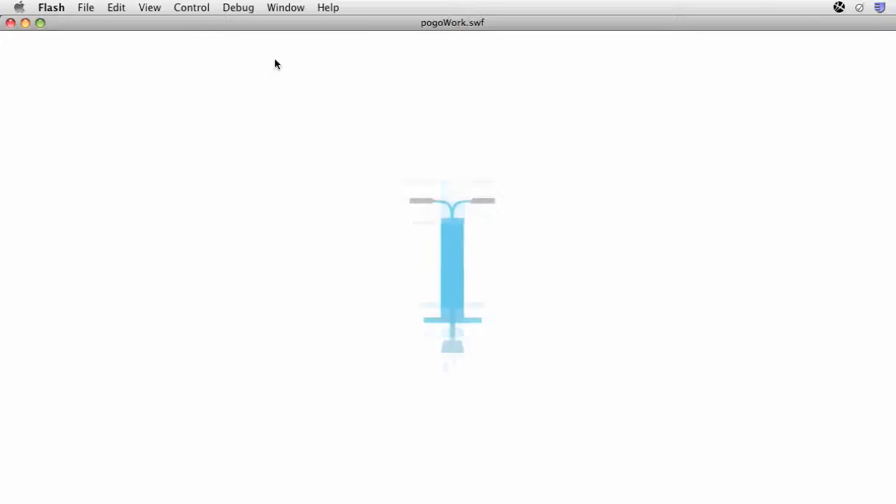
pyautogui.press('super+w')
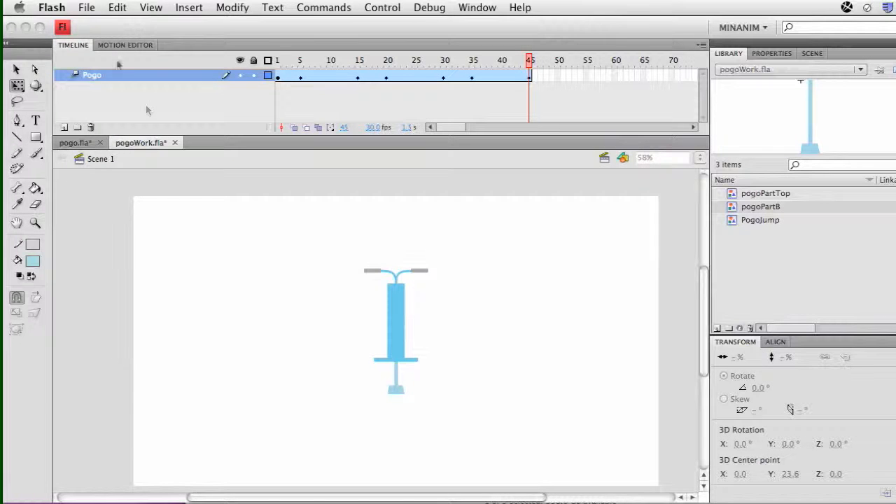
# Switch to the pogo.fla document to examine its finished tween.
pyautogui.click(71, 145)
pyautogui.click(72, 143)
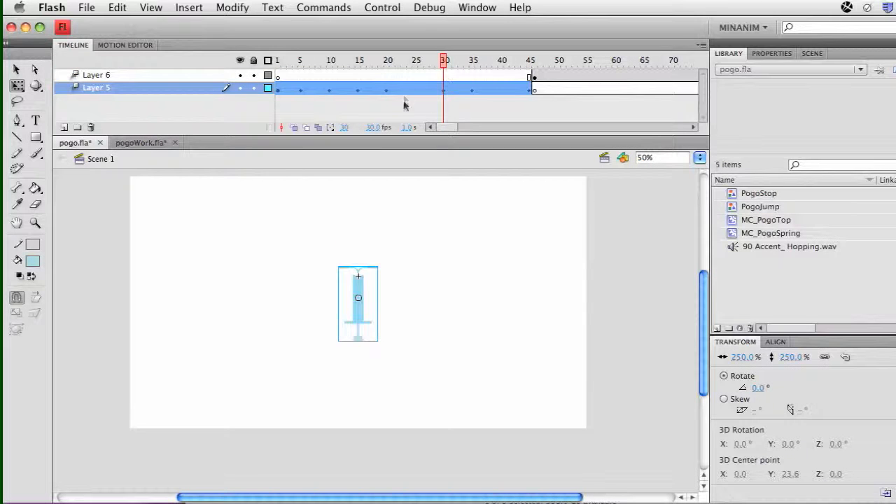
# Play and scrub through the finished tween in pogo.fla to examine how the pogo's color changes up to frame 45.
pyautogui.moveTo(443, 62); pyautogui.dragTo(332, 61)
pyautogui.press('Return')
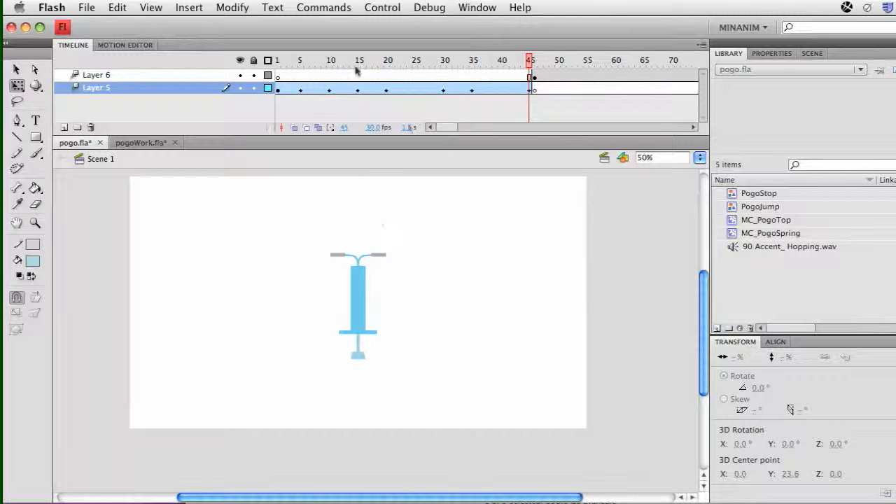
pyautogui.moveTo(284, 61); pyautogui.dragTo(531, 57)
# Switch back to pogoWork.fla and apply a Tint color effect to the pogo instance at frame 1.
pyautogui.click(144, 142)
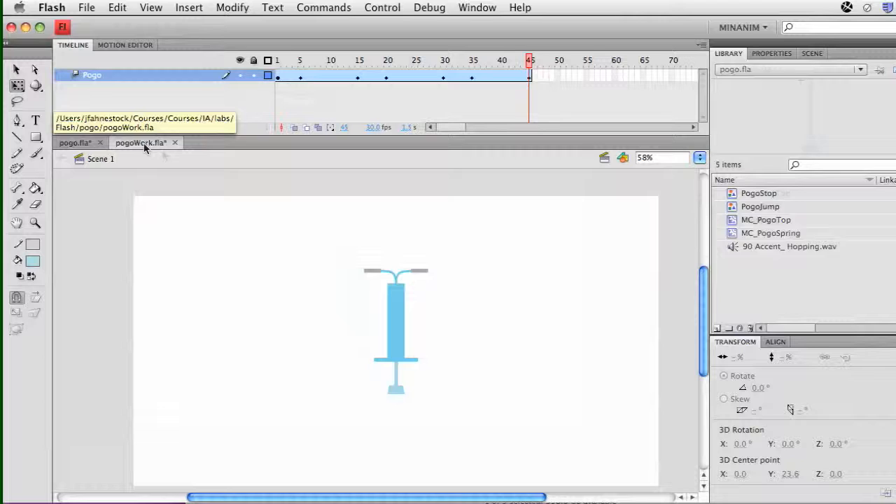
pyautogui.click(278, 61)
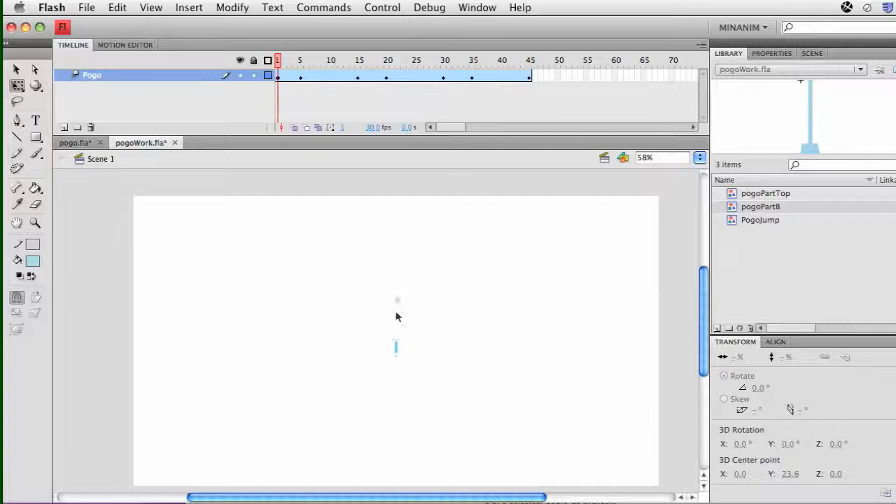
pyautogui.click(396, 350)
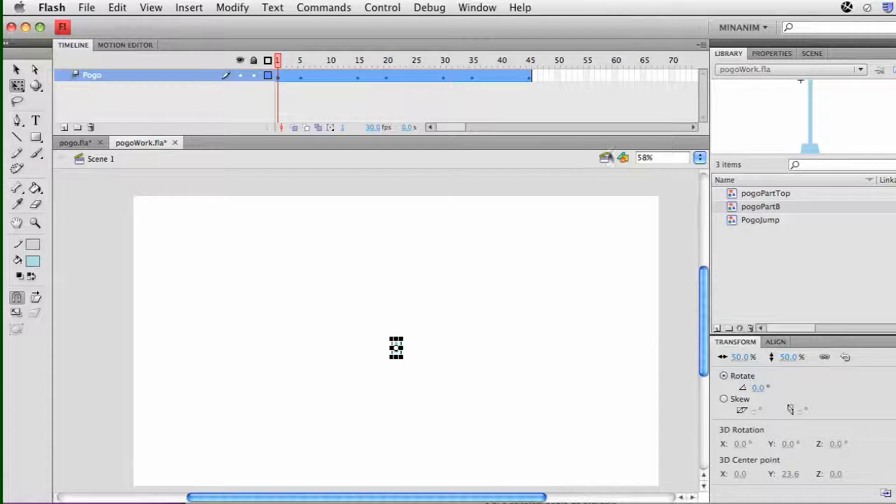
pyautogui.click(770, 54)
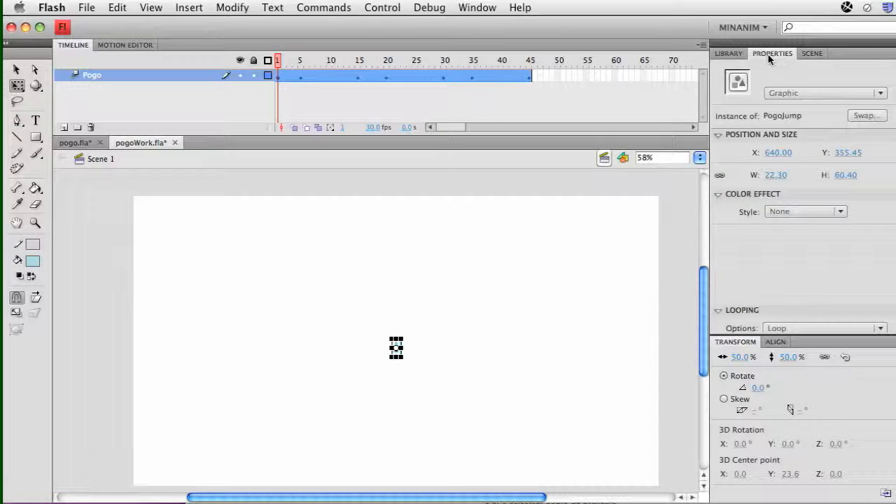
pyautogui.click(790, 212)
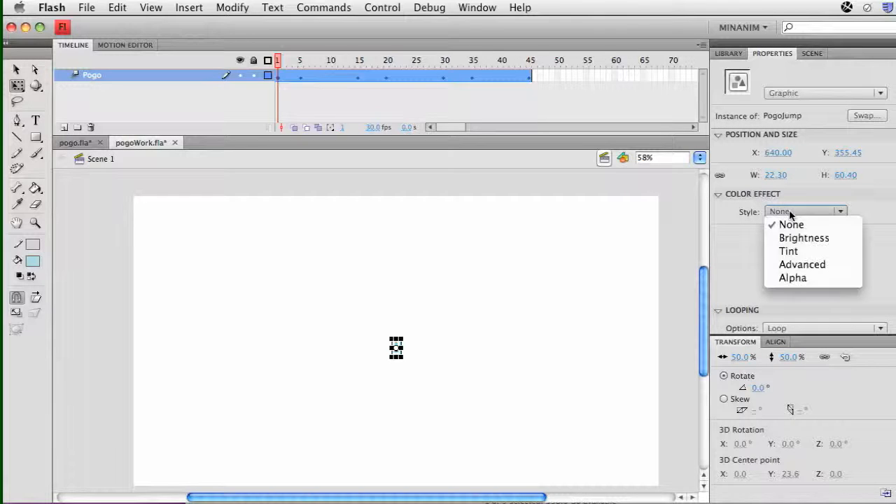
pyautogui.click(792, 251)
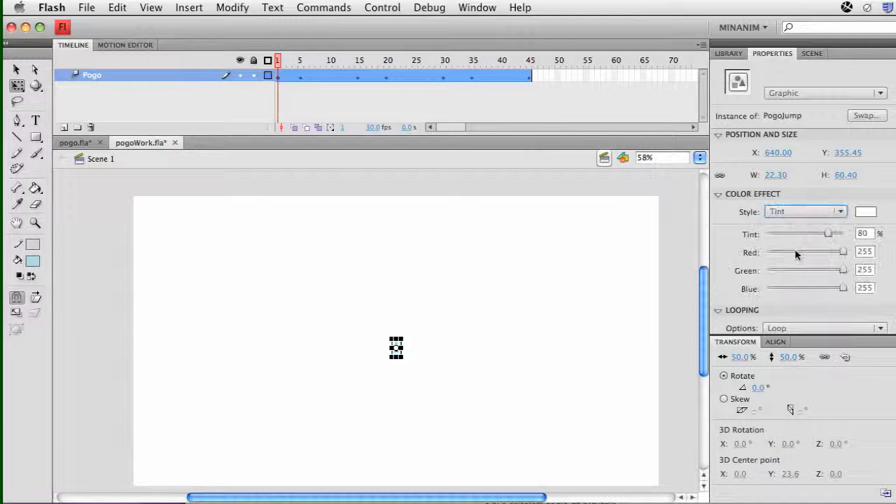
# Collapse the position and size properties and set the pogo's tint at frame 1 to white at 79%.
pyautogui.click(718, 194)
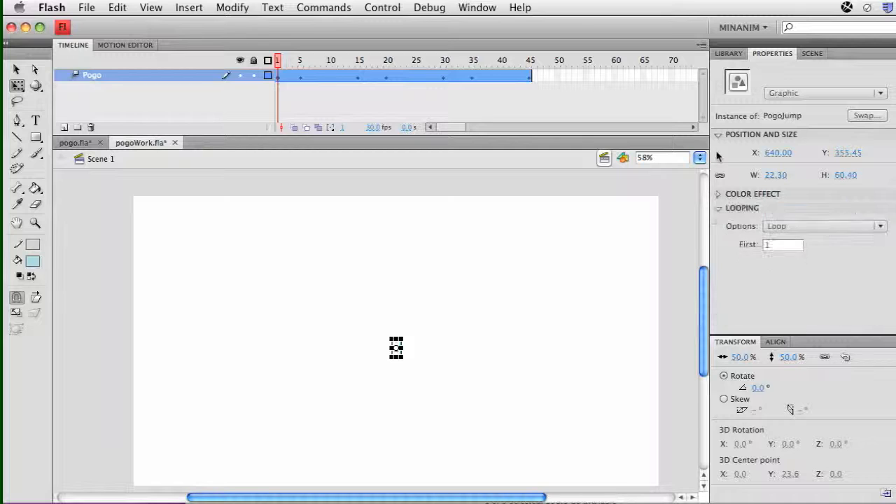
pyautogui.click(718, 135)
pyautogui.click(718, 148)
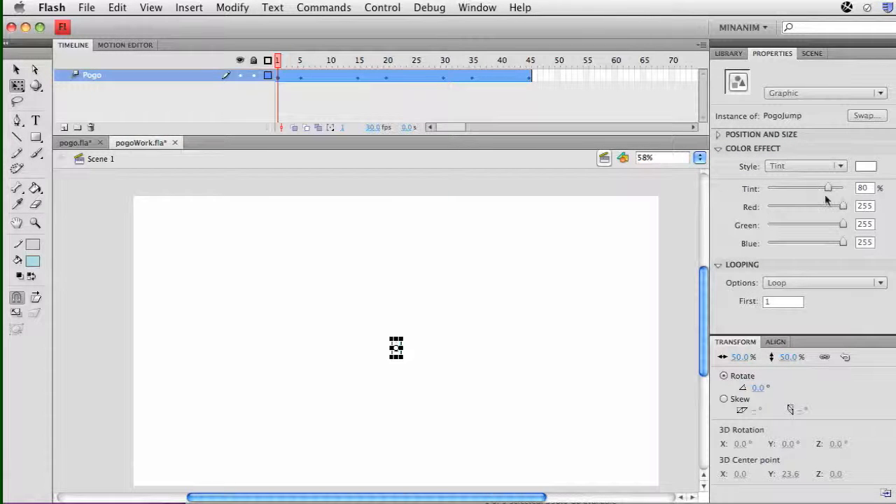
pyautogui.moveTo(832, 189)
pyautogui.mouseDown()
pyautogui.moveTo(810, 187)
pyautogui.moveTo(824, 188)
pyautogui.mouseUp()
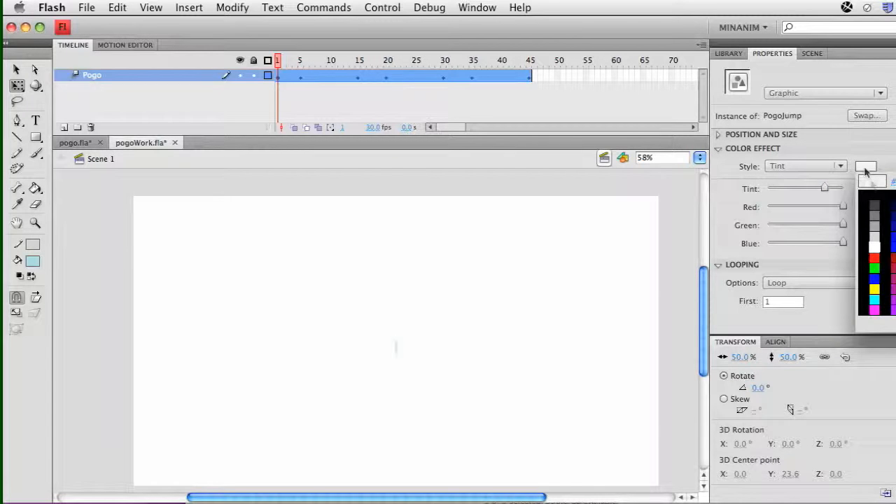
pyautogui.click(874, 247)
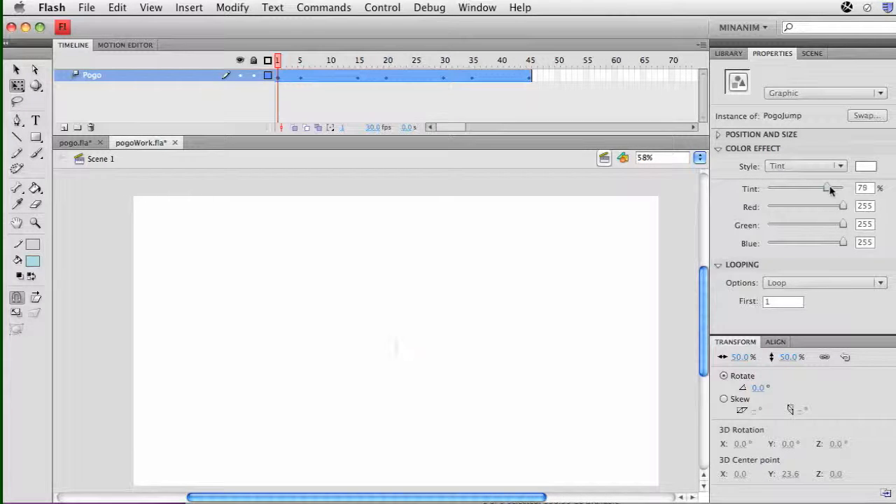
pyautogui.moveTo(828, 185); pyautogui.dragTo(830, 186)
# Set the pogo's tint to 0% at frame 45 and play the tween on the timeline.
pyautogui.moveTo(278, 61); pyautogui.dragTo(535, 55)
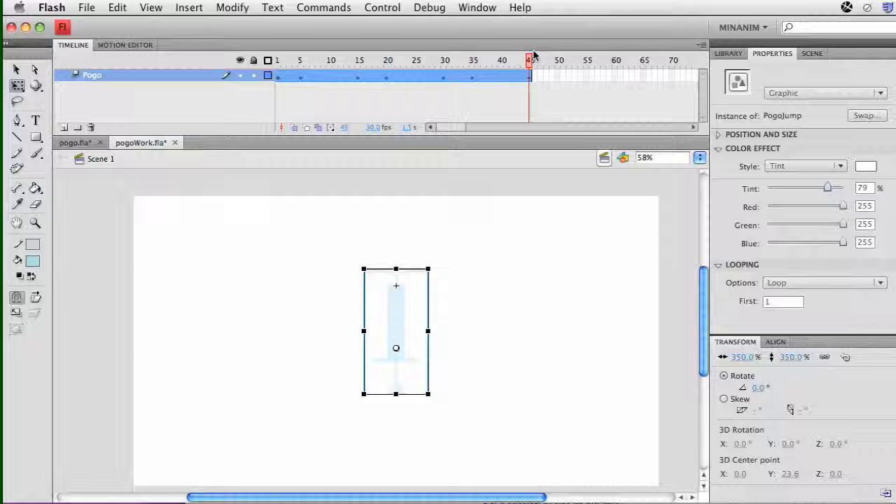
pyautogui.click(406, 310)
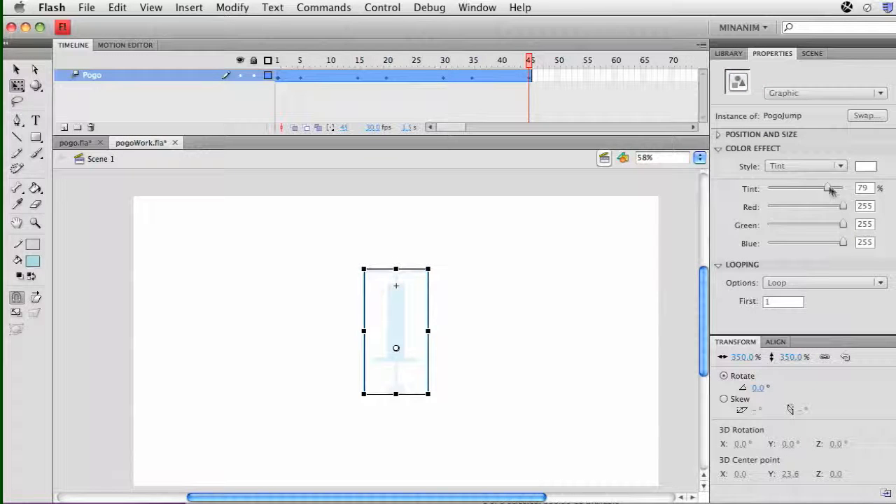
pyautogui.moveTo(830, 189); pyautogui.dragTo(764, 190)
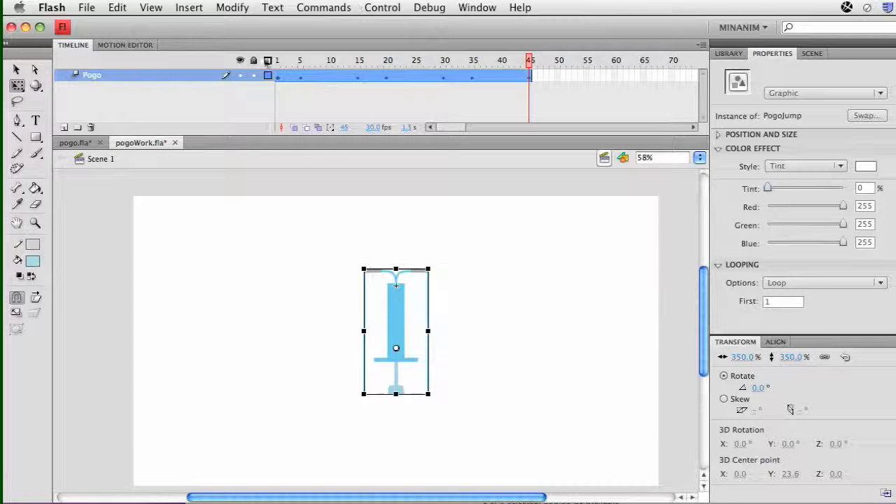
pyautogui.press('Return')
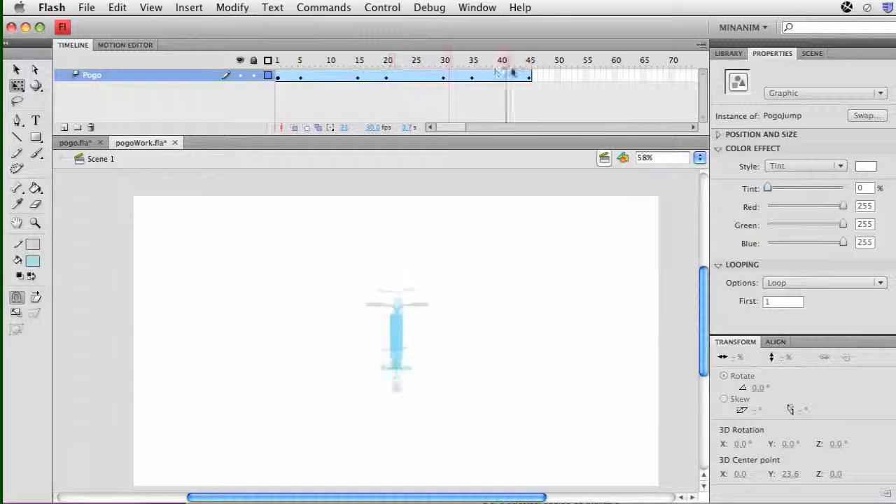